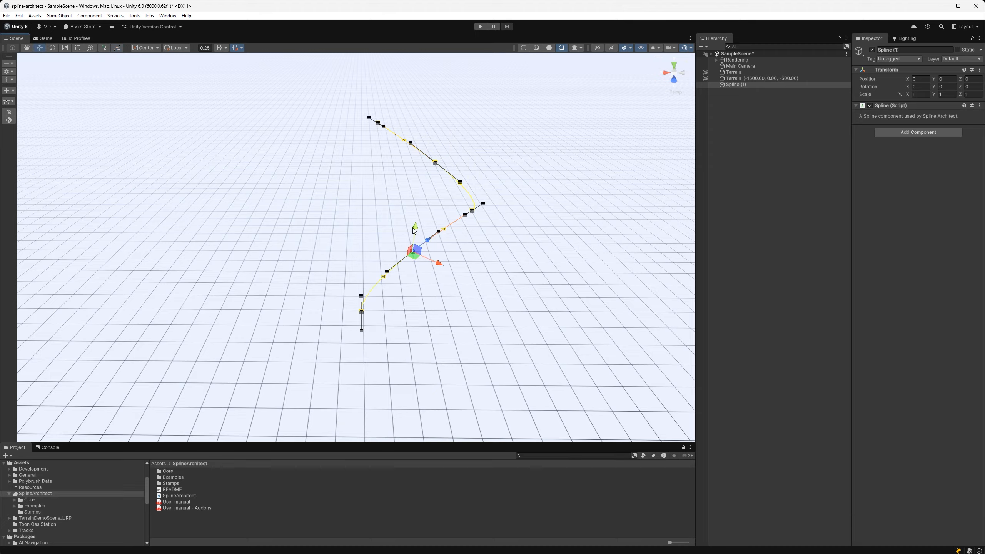
Raise the spline's Anchor 2 to about Y 4.54 and show the spline and anchor properties
left_click_drag(414, 226, 414, 191)
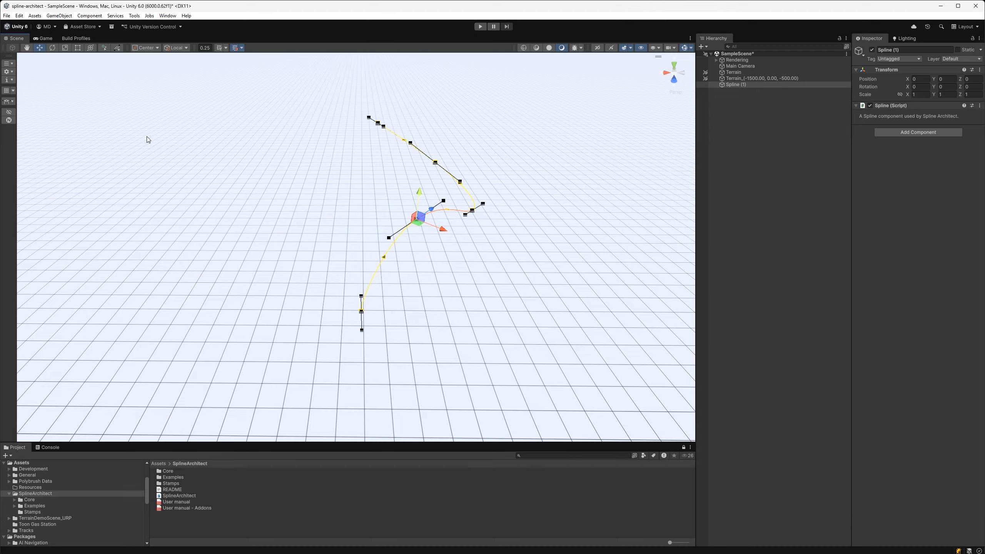
left_click(14, 64)
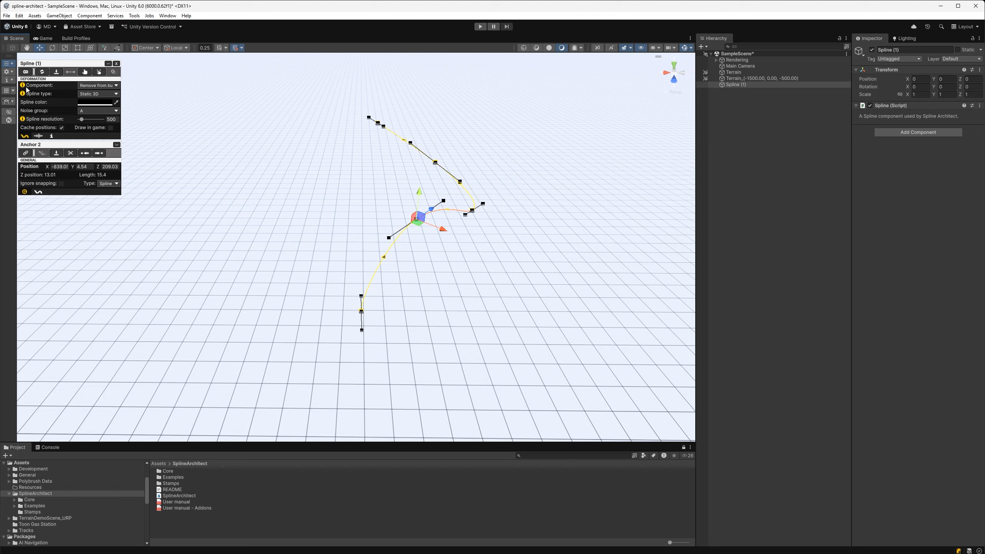
Enable Horizontal layout in the Spline Architect settings and close the settings window
left_click(7, 72)
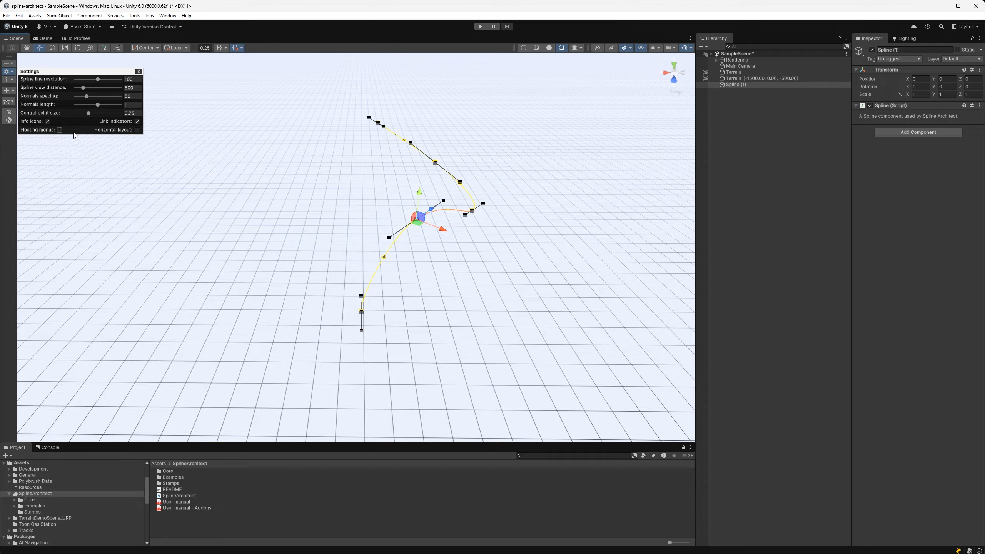
left_click(137, 130)
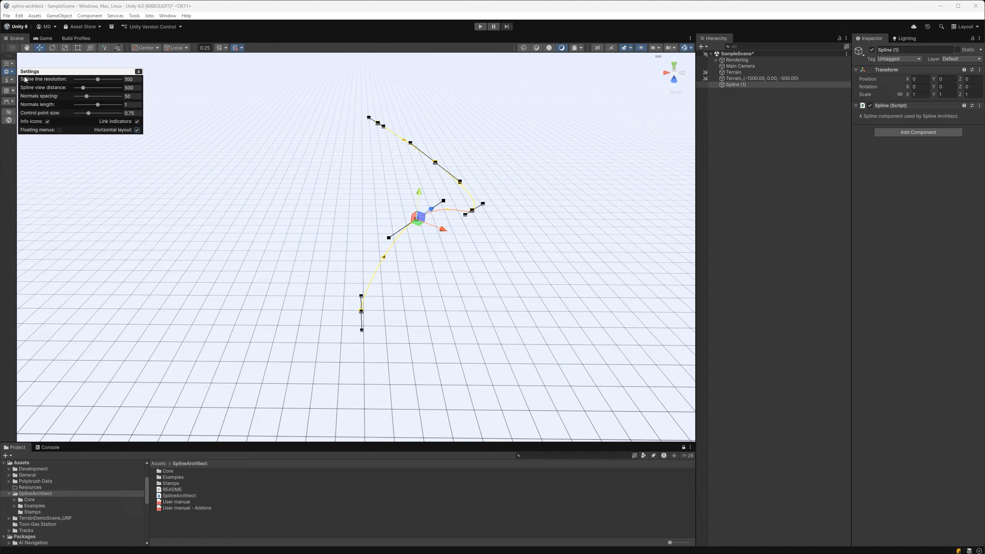
left_click(12, 66)
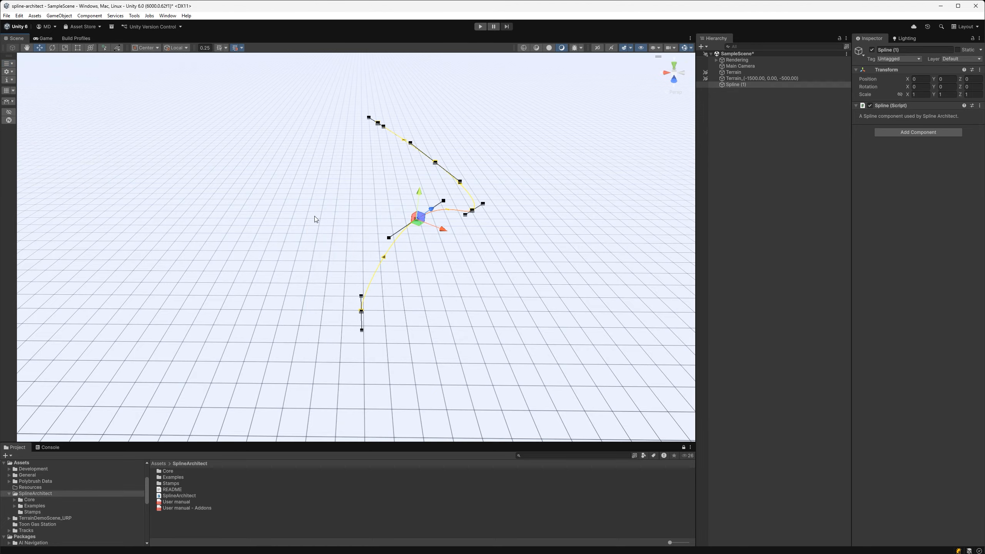
Toggle the visibility of the Spline Architect interface several times
key("alt+h")
key("alt+h")
key("alt+h")
key("alt+h")
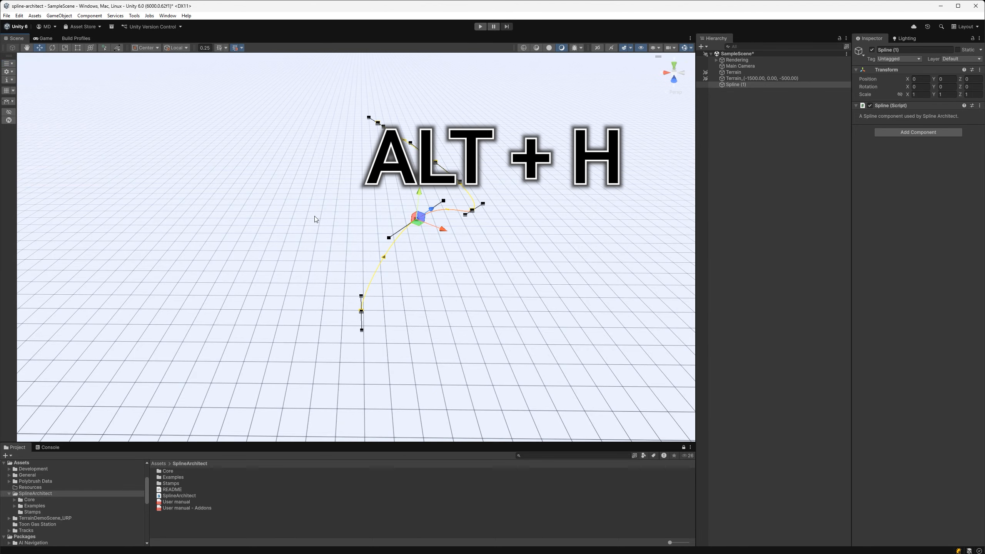
Enable Floating menus in the Spline Architect settings and reposition the floating settings and spline windows over the scene
left_click(8, 72)
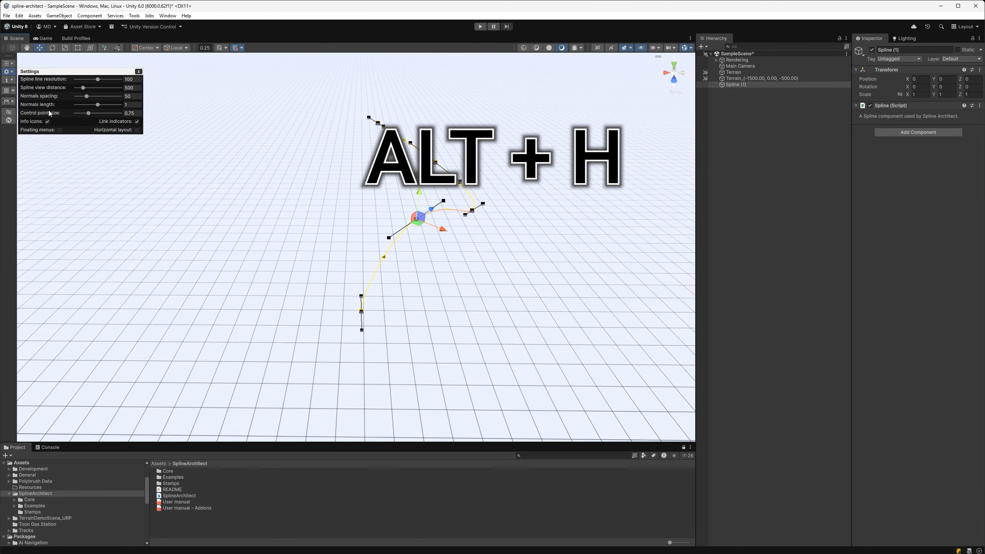
left_click(59, 130)
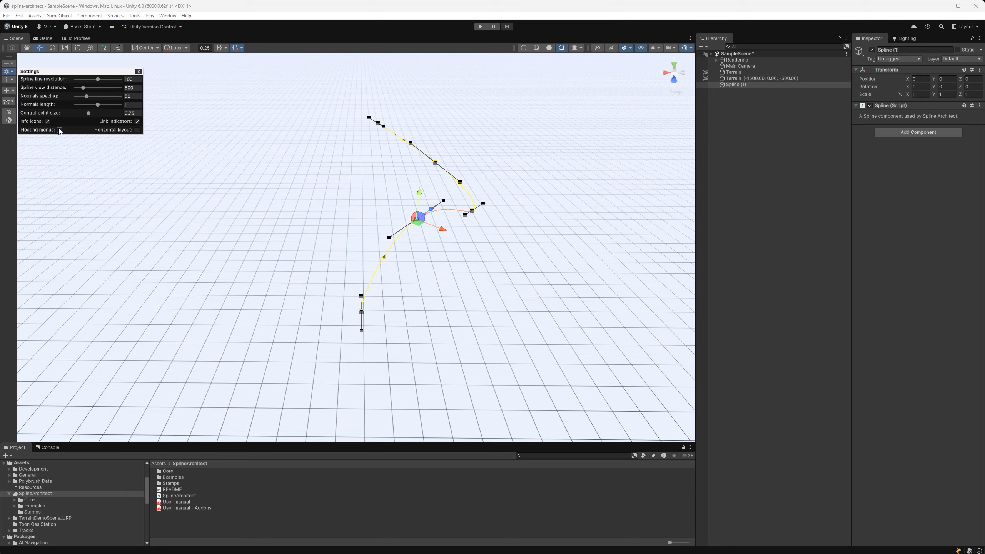
left_click_drag(48, 61, 142, 169)
left_click(7, 63)
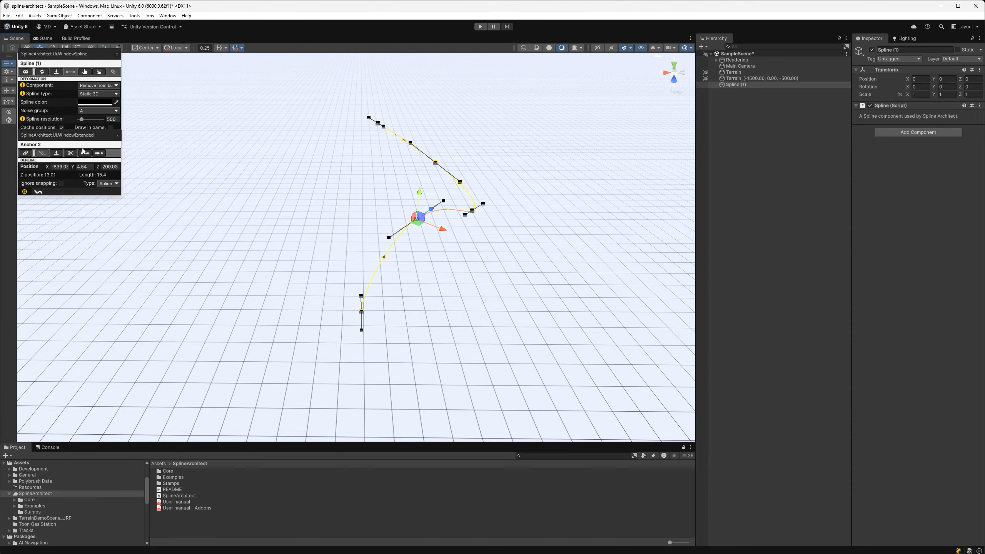
left_click_drag(83, 58, 167, 120)
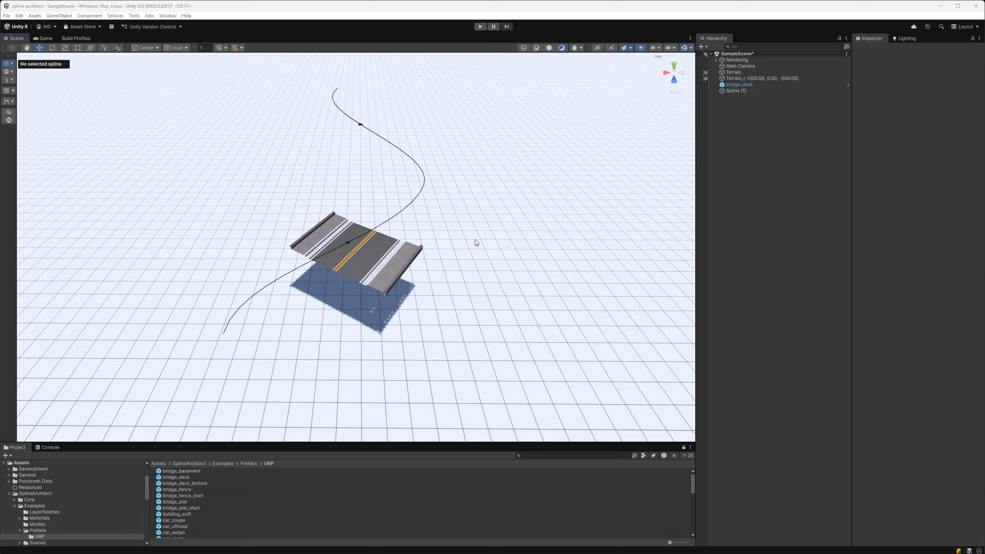
Parent bridge_deck to Spline (1) and slide it along the spline to about Z 15.12
left_click(383, 255)
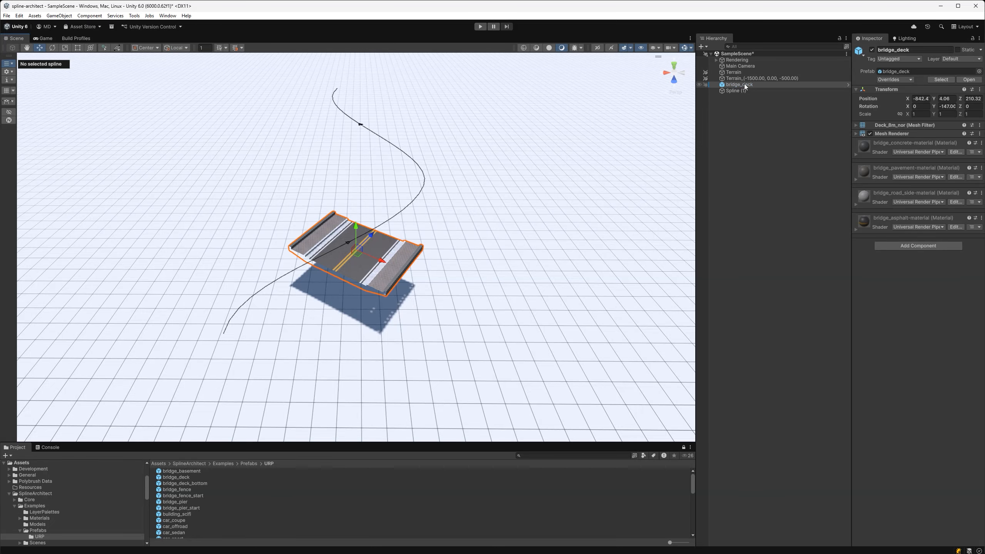
left_click_drag(744, 83, 742, 90)
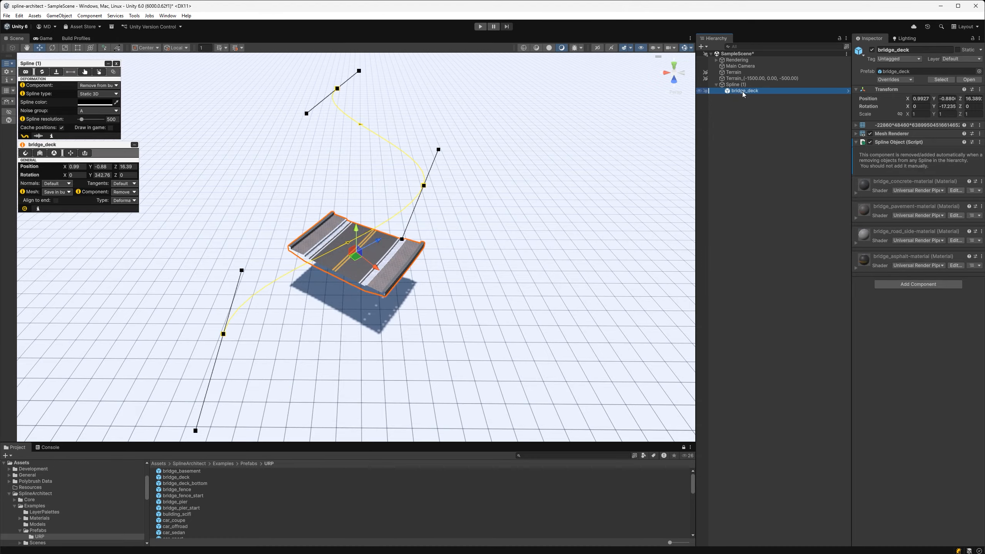
mouse_move(379, 241)
left_mouse_down()
mouse_move(507, 158)
mouse_move(346, 285)
mouse_move(488, 154)
mouse_move(372, 245)
left_mouse_up()
Try rotating and scaling bridge_deck on the spline, undoing each change
key("e")
left_click_drag(350, 273, 305, 291)
key("ctrl+z")
key("r")
left_click_drag(371, 235, 446, 161)
key("ctrl+z")
Duplicate bridge_deck twice and space the copies along the spline, with the farthest at about Z 40.75
key("w")
key("ctrl+d")
key("ctrl+d")
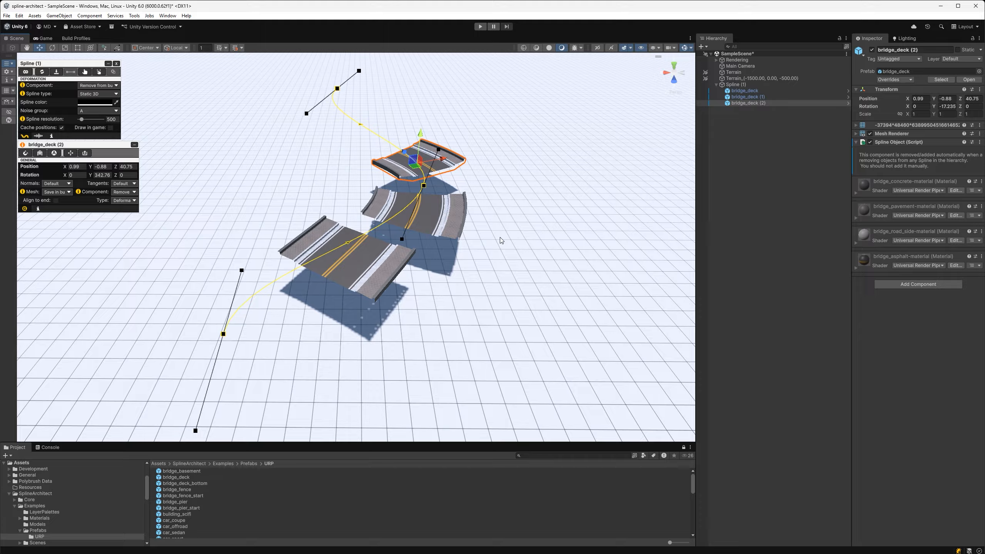
Center all three bridge decks on the spline with zero X and Y position and zero rotation
left_click(445, 217, "shift")
left_click(376, 261, "shift")
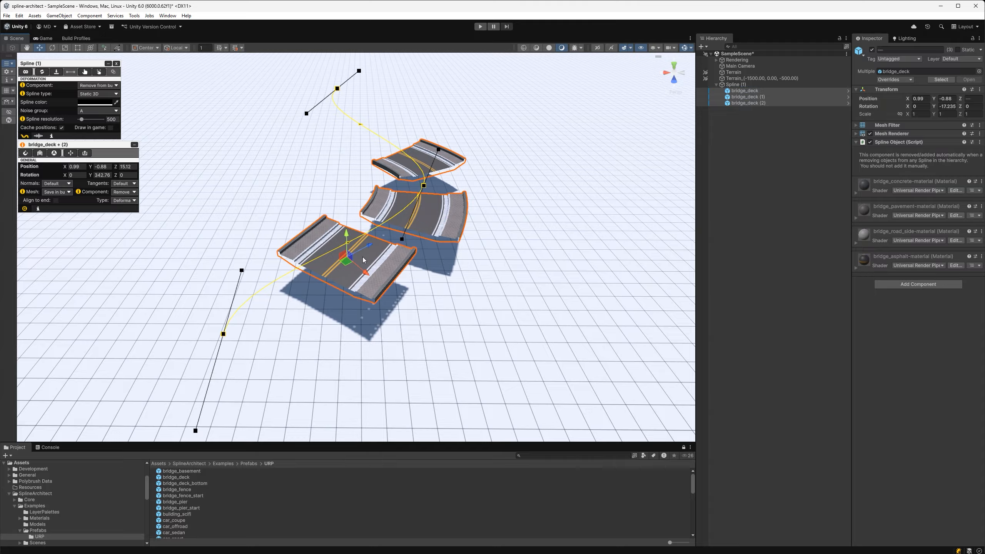
left_click(70, 153)
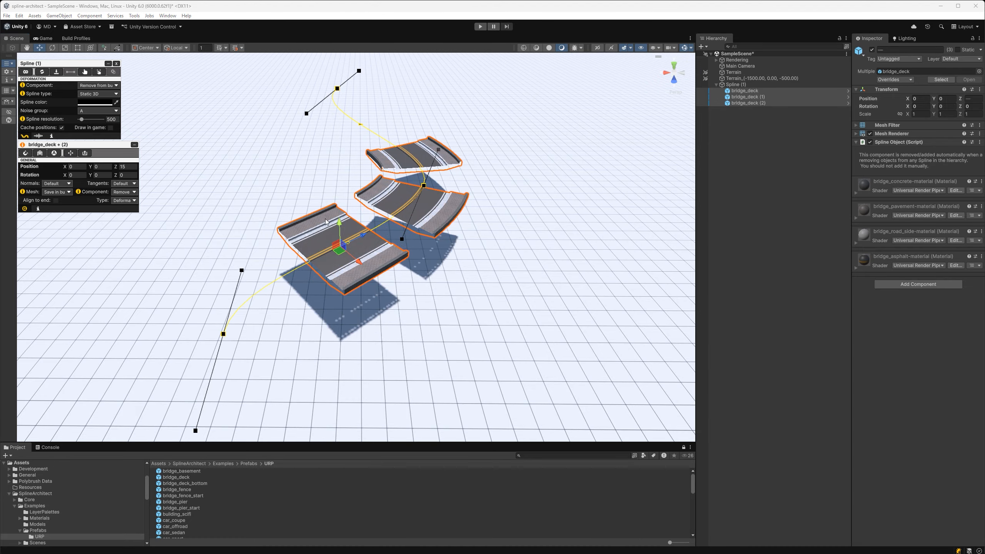
Try changing the X scale and Z position of the three decks' Transform, undoing each change
left_click(920, 114)
type("0.07")
mouse_move(900, 120)
left_mouse_down()
mouse_move(920, 125)
mouse_move(902, 129)
left_mouse_up()
key("ctrl+z")
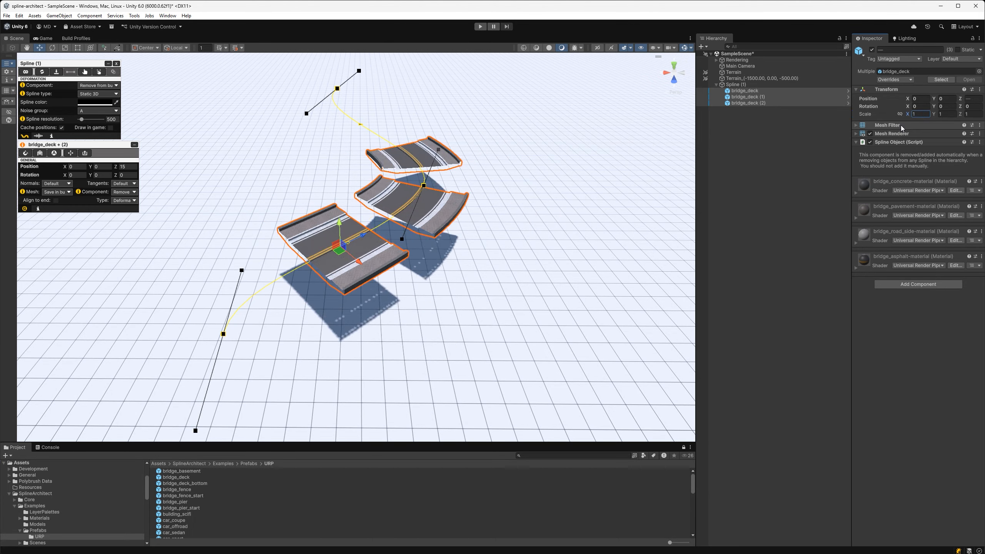
left_click_drag(960, 100, 622, 140)
key("ctrl+z")
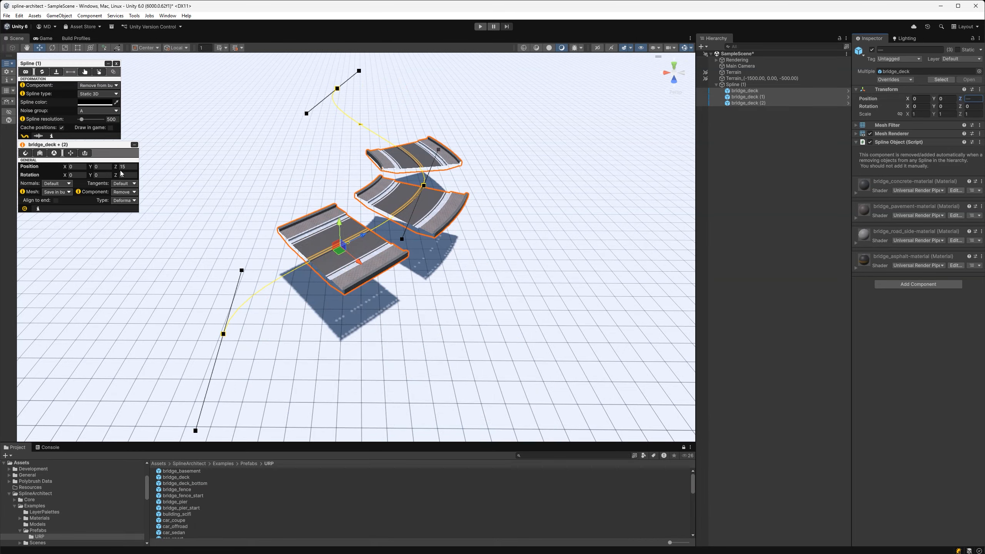
Try adjusting the three decks' position and rotation in their spline object properties, and undo the changes
mouse_move(115, 170)
left_mouse_down()
mouse_move(215, 174)
mouse_move(113, 179)
mouse_move(178, 178)
mouse_move(54, 168)
mouse_move(77, 169)
mouse_move(73, 178)
mouse_move(99, 173)
left_mouse_up()
key("ctrl+z")
key("ctrl+z")
key("ctrl+z")
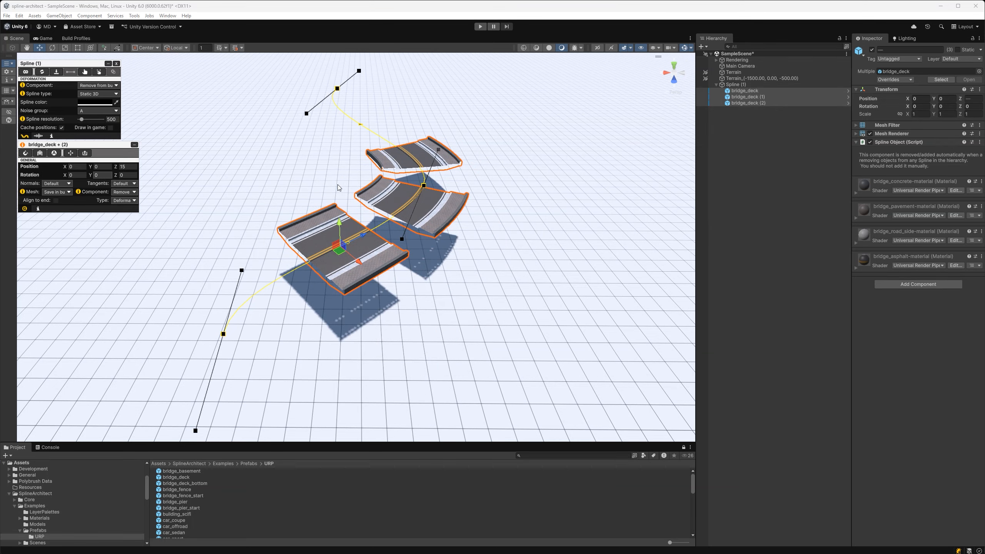
Enable snapping and slide bridge_deck to the spline's start at Z 4 and bridge_deck (1) against it at Z 12
left_click(236, 47)
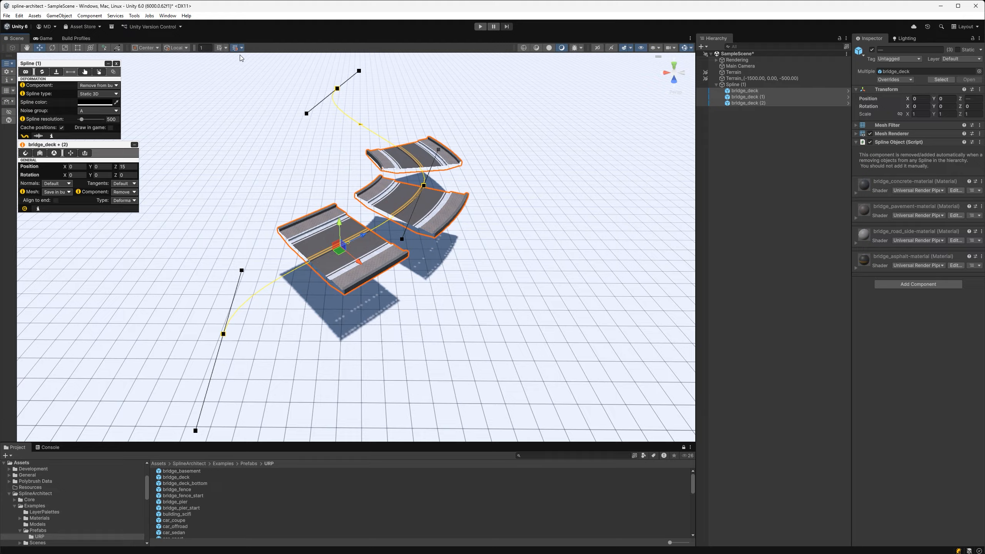
left_click(364, 253)
left_click_drag(363, 235, 264, 285)
left_click(401, 210)
left_click_drag(424, 191, 341, 247)
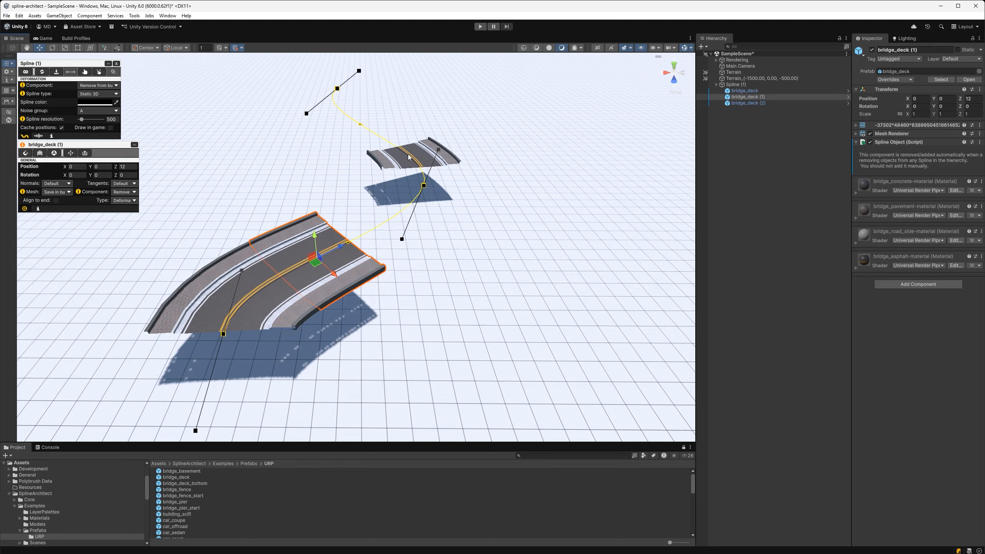
Join bridge_deck (2) to the road and duplicate it twice to extend the deck, placing bridge_deck (3) at Z 28
left_click(408, 155)
left_click_drag(398, 145, 476, 209)
key("ctrl+d")
left_click_drag(394, 220, 441, 163)
key("ctrl+d")
Select all five bridge deck segments on the spline
left_click(440, 201, "shift")
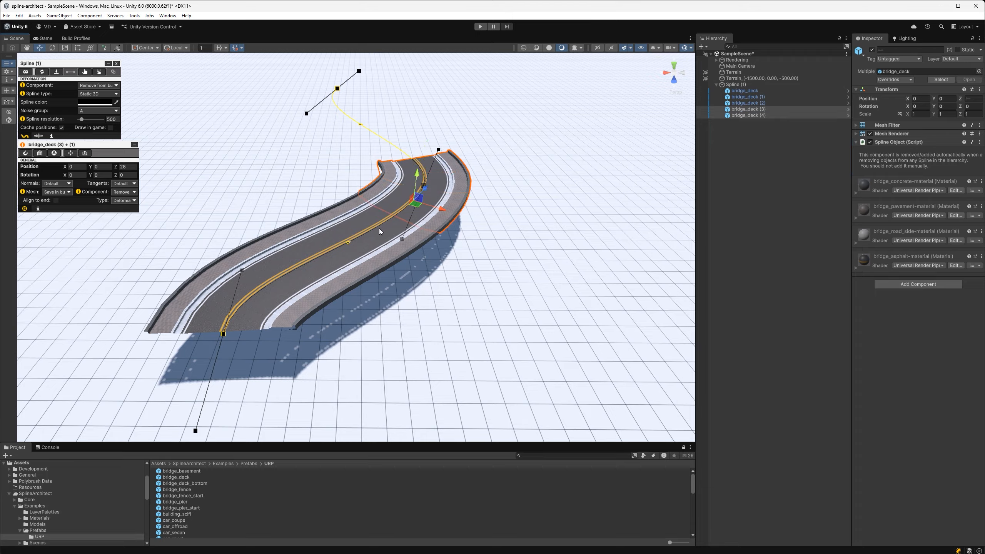
left_click(378, 229, "shift")
left_click(323, 256, "shift")
left_click(271, 297, "shift")
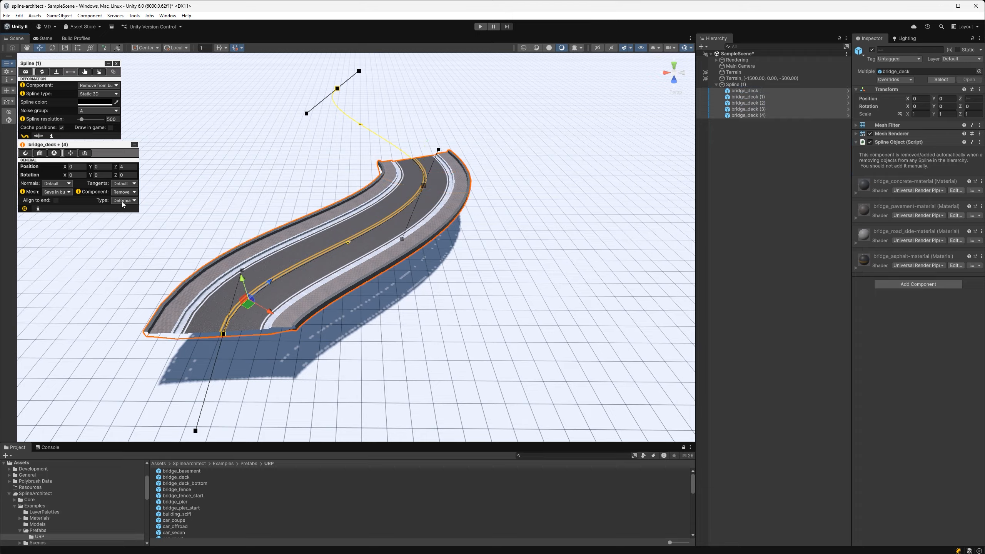
Try the Follower type on the five decks while moving the decks and Anchor 2, and undo the changes
left_click(122, 200)
left_click(138, 219)
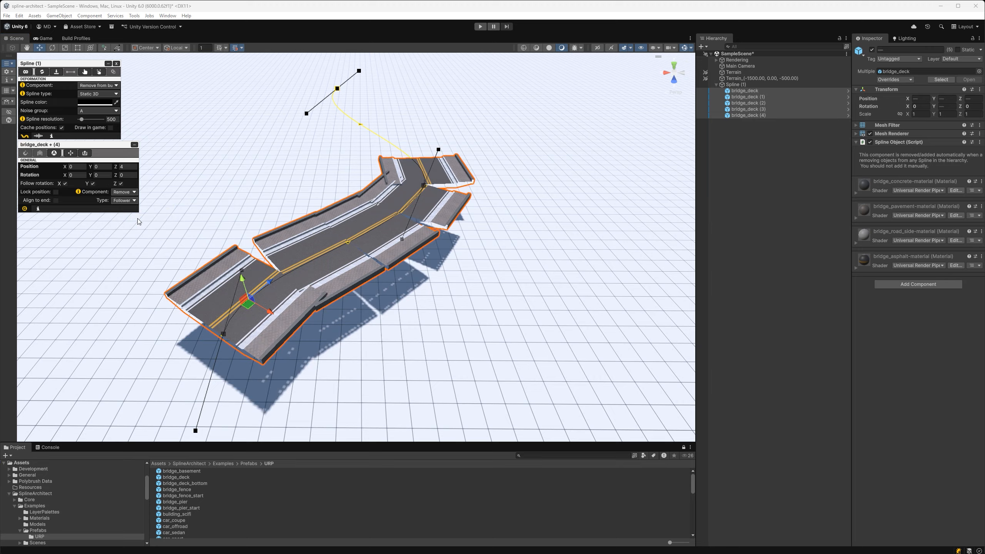
mouse_move(270, 283)
left_mouse_down()
mouse_move(280, 274)
mouse_move(270, 283)
left_mouse_up()
left_click(424, 186)
mouse_move(453, 191)
left_mouse_down()
mouse_move(312, 177)
mouse_move(448, 204)
left_mouse_up()
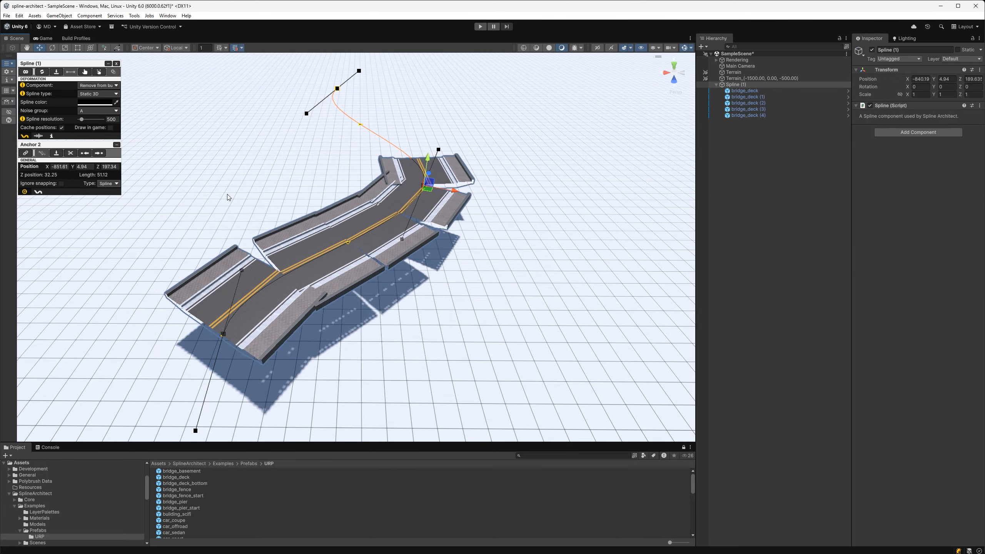
key("ctrl+z")
key("ctrl+z")
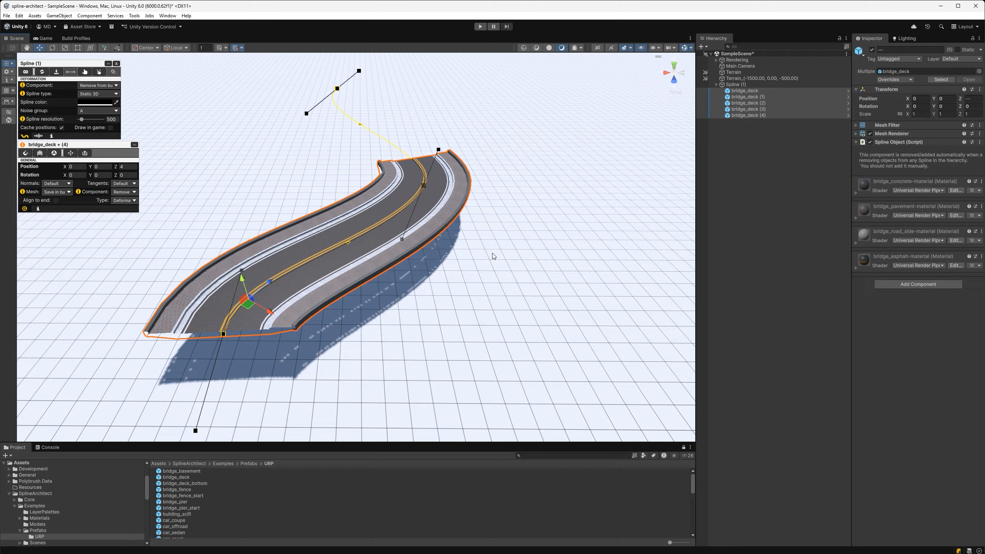
Add a Mesh Collider to all five bridge decks and toggle its Convex option
left_click(918, 284)
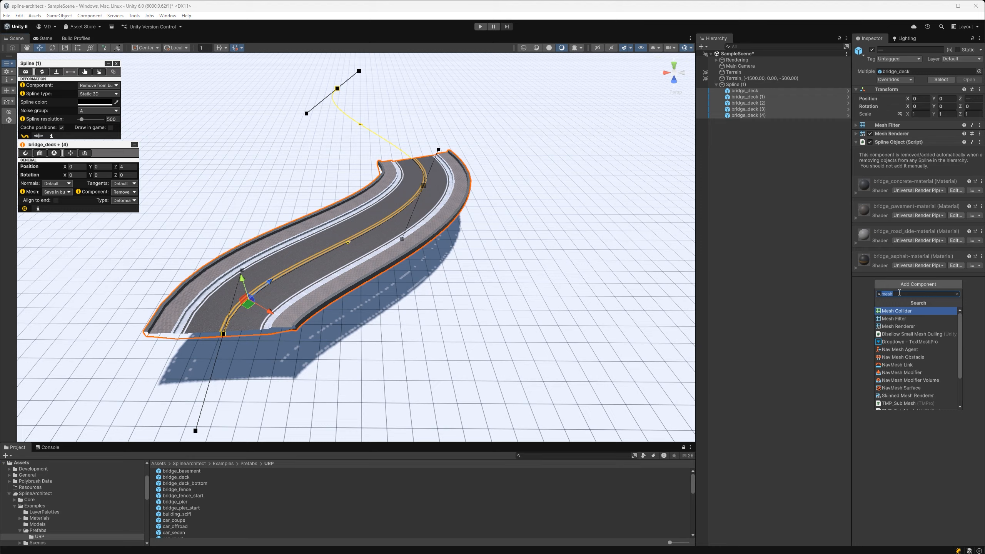
left_click(900, 312)
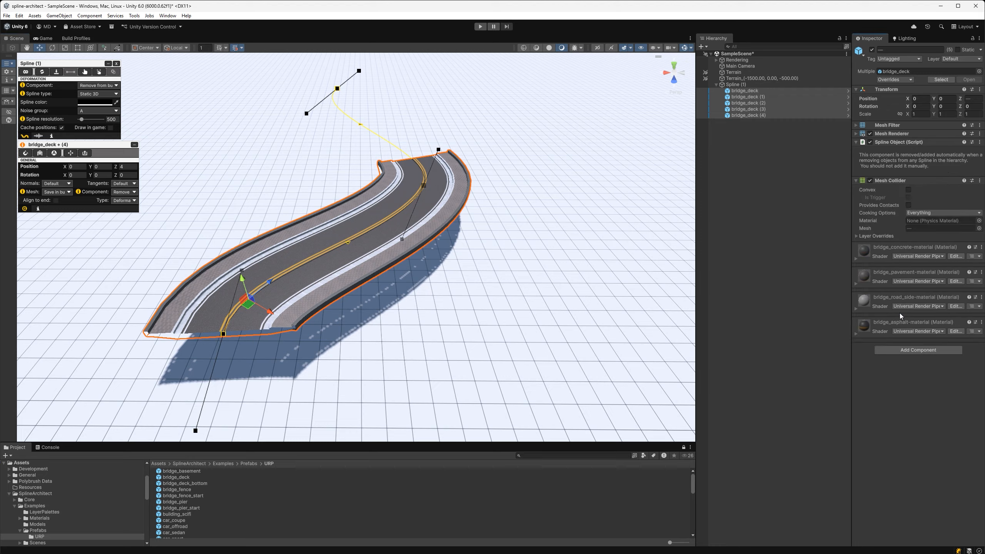
left_click(907, 189)
left_click(907, 190)
Move the spline's Anchor 2 sideways to reshape the road together with its colliders
left_click(422, 189)
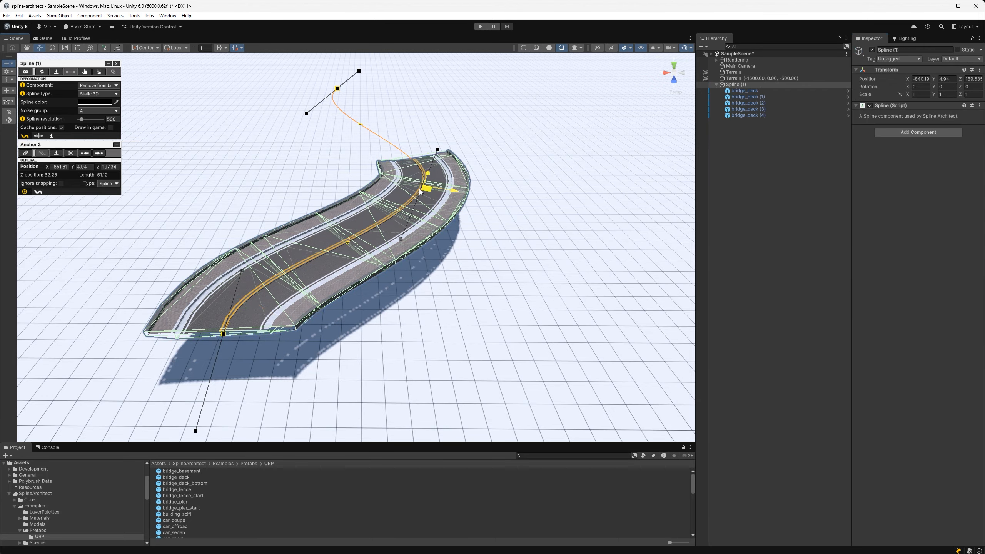
left_click_drag(421, 191, 386, 191)
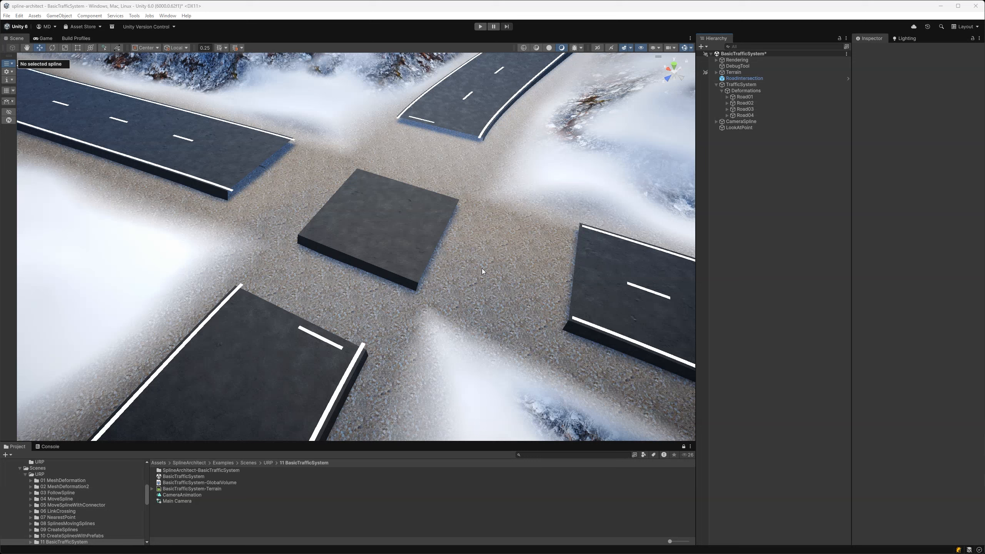
Shift the RoadIntersection block between the four roads to about X -66.5, Z 39.9 and deselect it
left_click(382, 231)
mouse_move(381, 231)
left_mouse_down()
mouse_move(405, 223)
mouse_move(399, 241)
left_mouse_up()
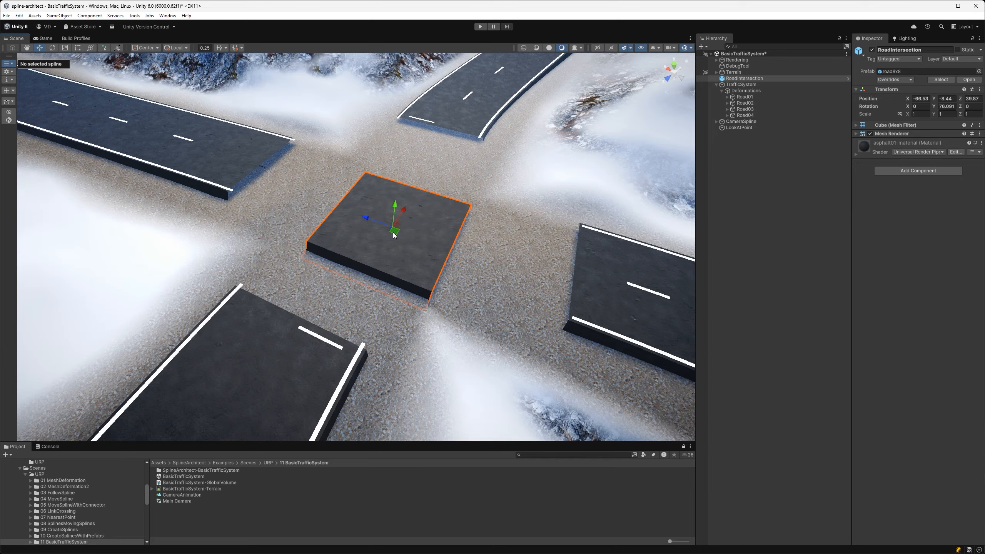
left_click(506, 236)
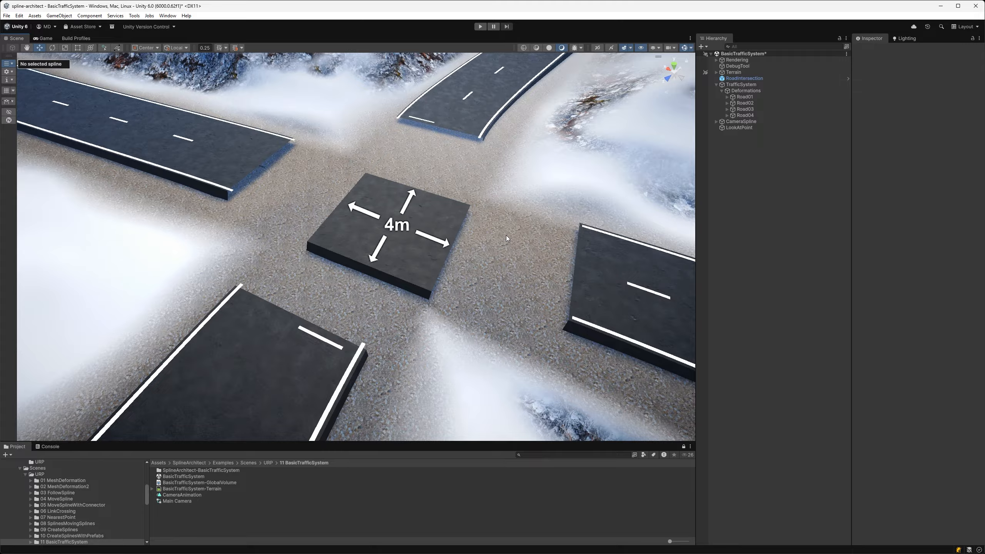
Add a Spline Connector as a child of RoadIntersection
left_click(429, 226)
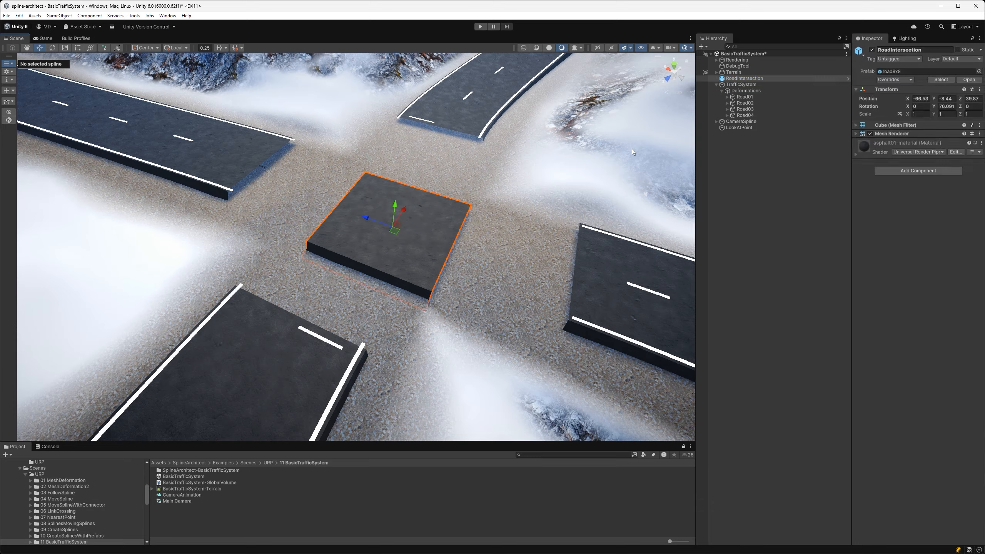
right_click(735, 79)
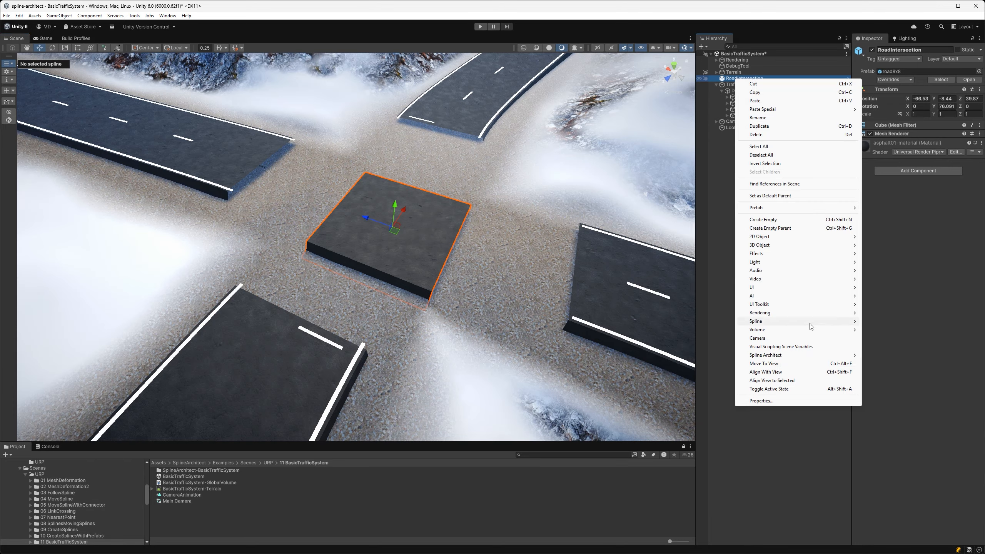
mouse_move(811, 326)
left_click(892, 365)
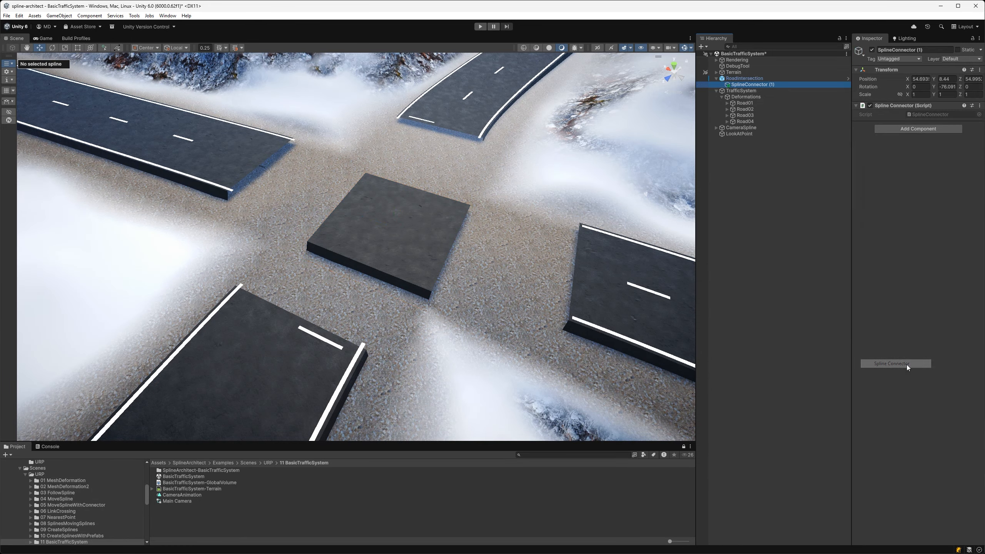
Duplicate the Spline Connector three times so RoadIntersection has four connectors
right_click(754, 85)
left_click(793, 130)
right_click(773, 91)
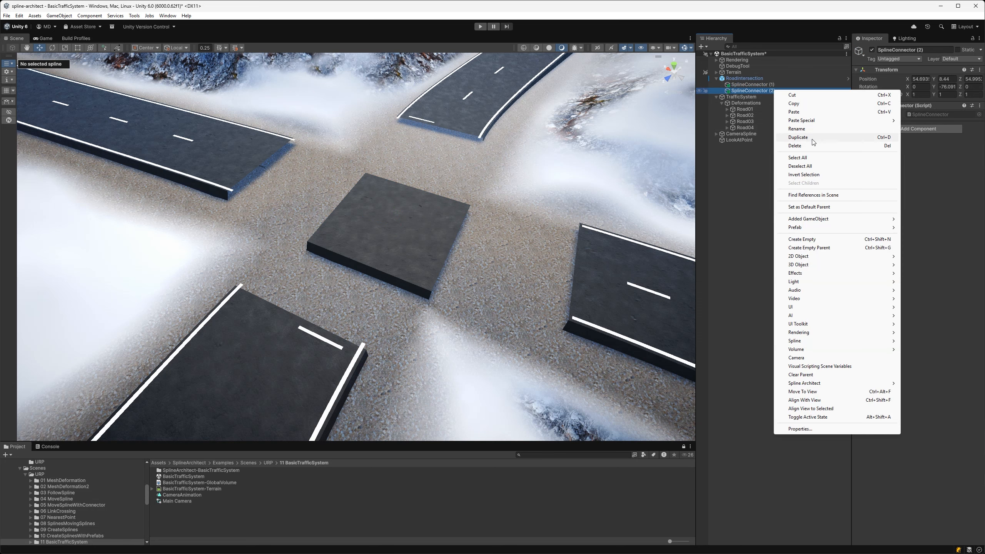
left_click(812, 139)
right_click(774, 96)
left_click(799, 143)
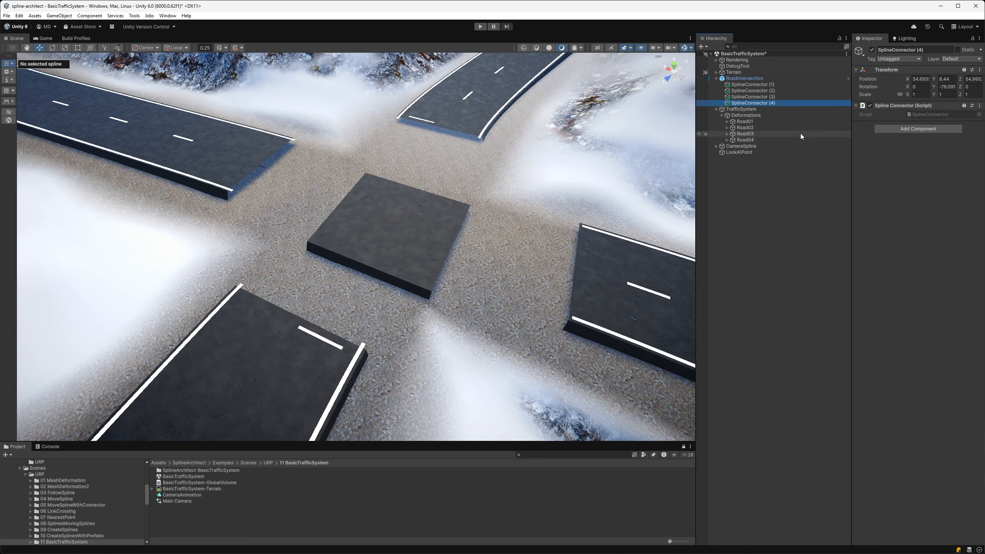
Select all four spline connectors and reset their transforms
left_click(773, 86, "shift")
right_click(873, 71)
left_click(889, 77)
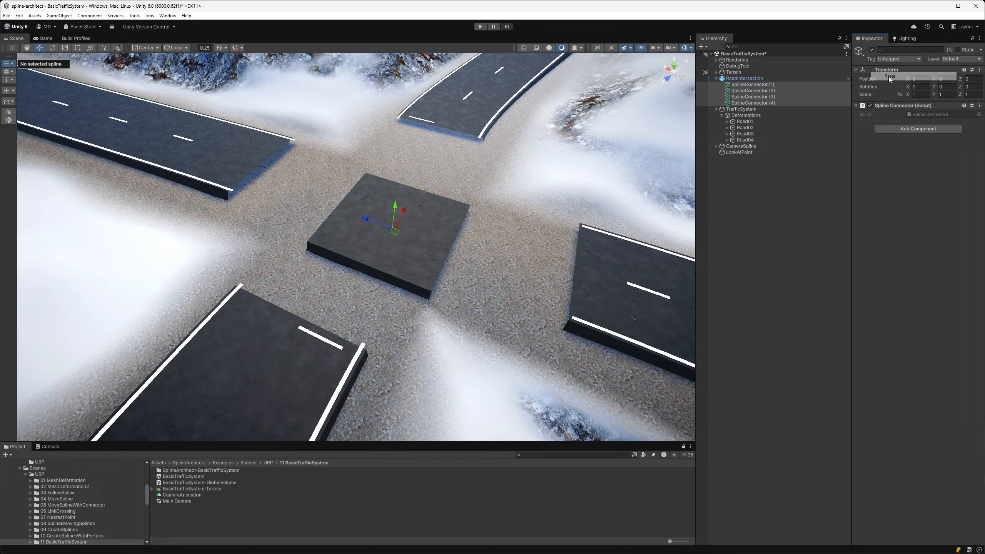
Set SplineConnector (1)'s X position to 4 and SplineConnector (2)'s X position to -4
left_click(780, 84)
left_click(907, 80)
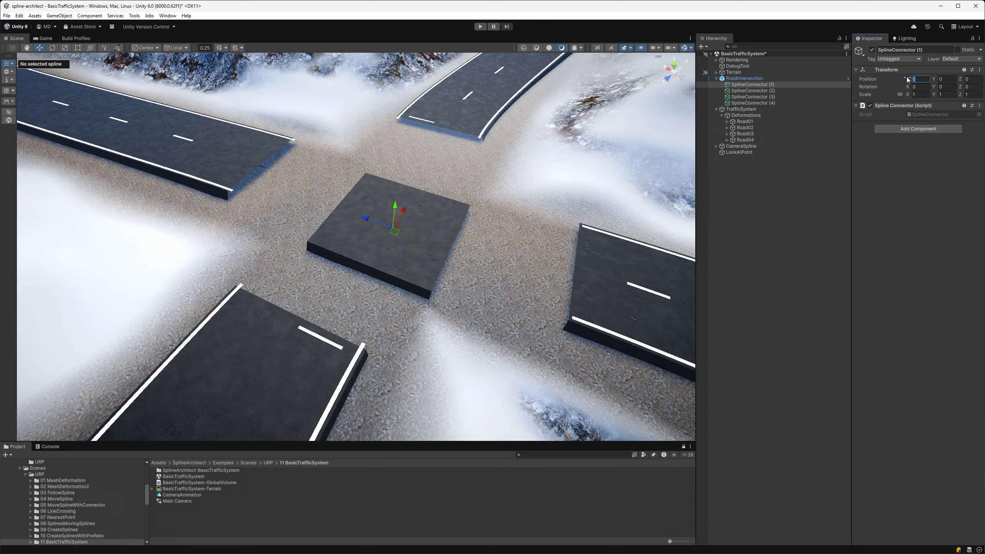
type("4")
left_click(780, 90)
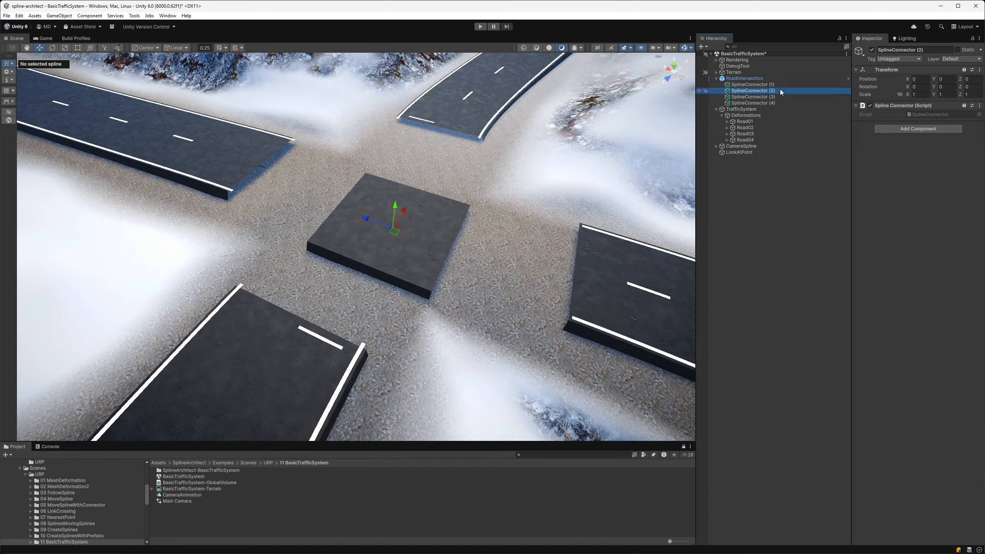
left_click(919, 79)
type("-4")
Set SplineConnector (3)'s Z position to 4 and SplineConnector (4)'s Z position to -4
left_click(788, 97)
left_click(970, 79)
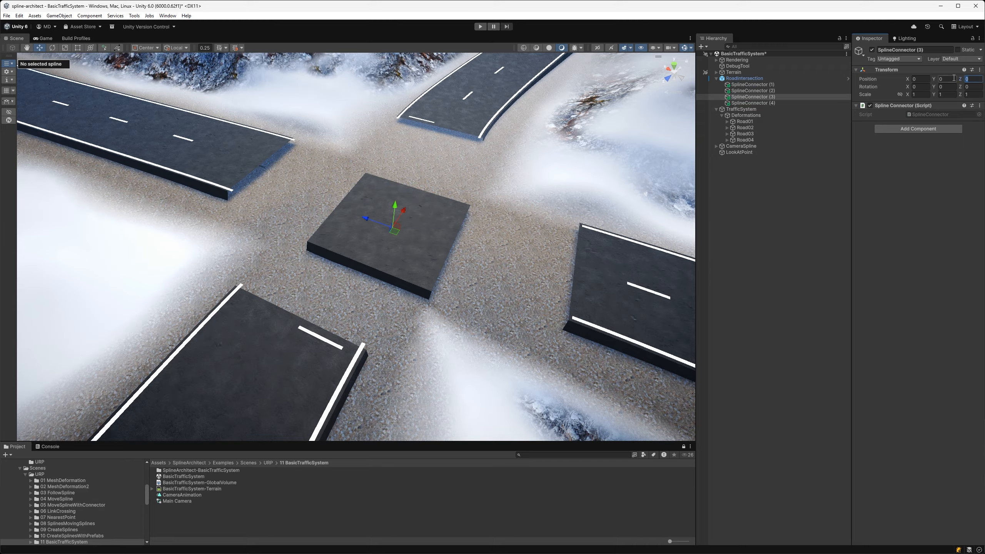
left_click(779, 102)
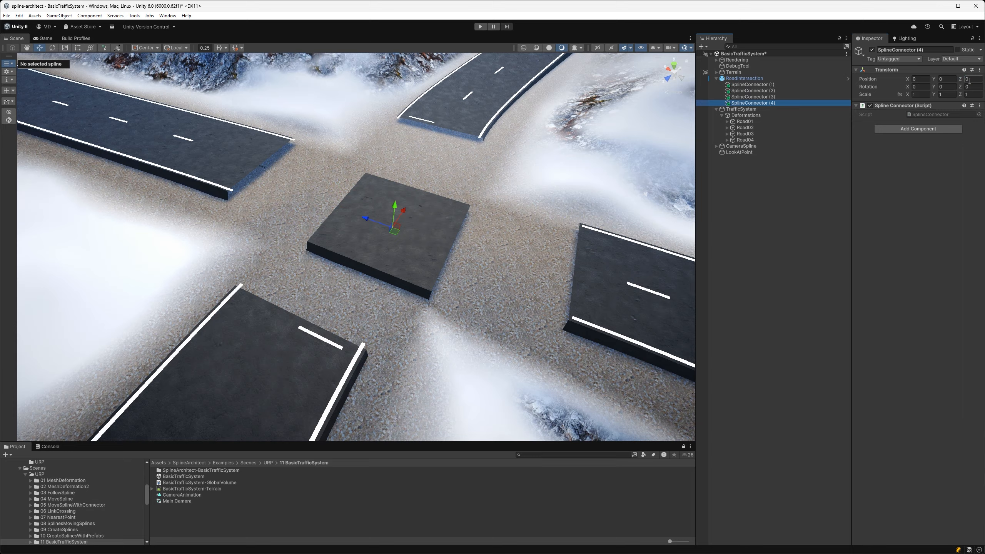
type("-4")
Move Road01's Anchor 1 close to the intersection block and link it to the nearest spline connector
left_click(596, 280)
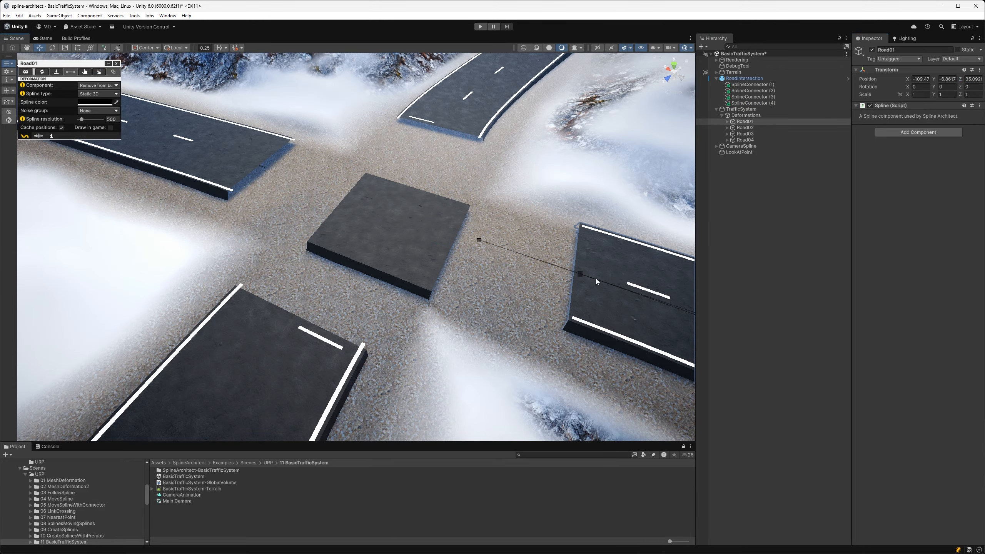
left_click(581, 275)
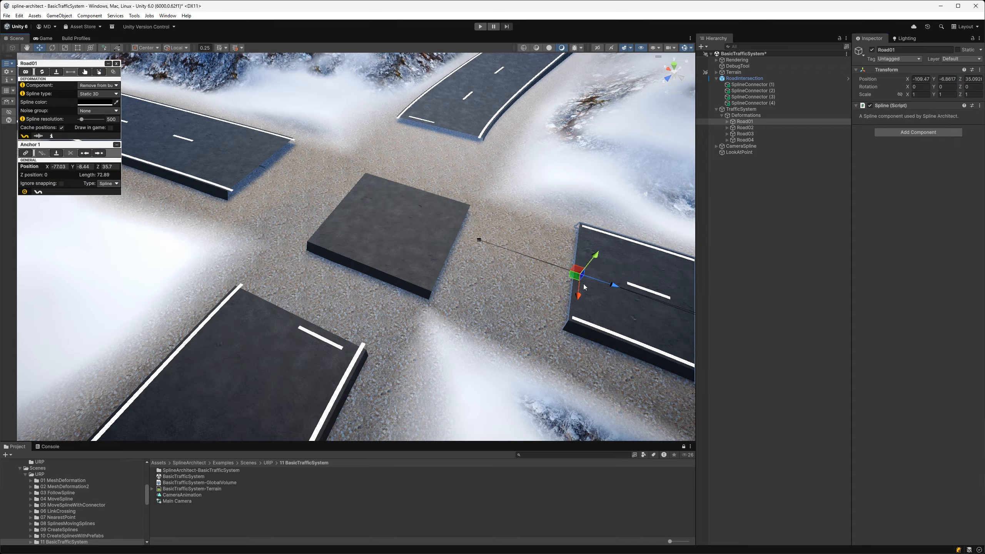
left_click_drag(577, 278, 505, 260)
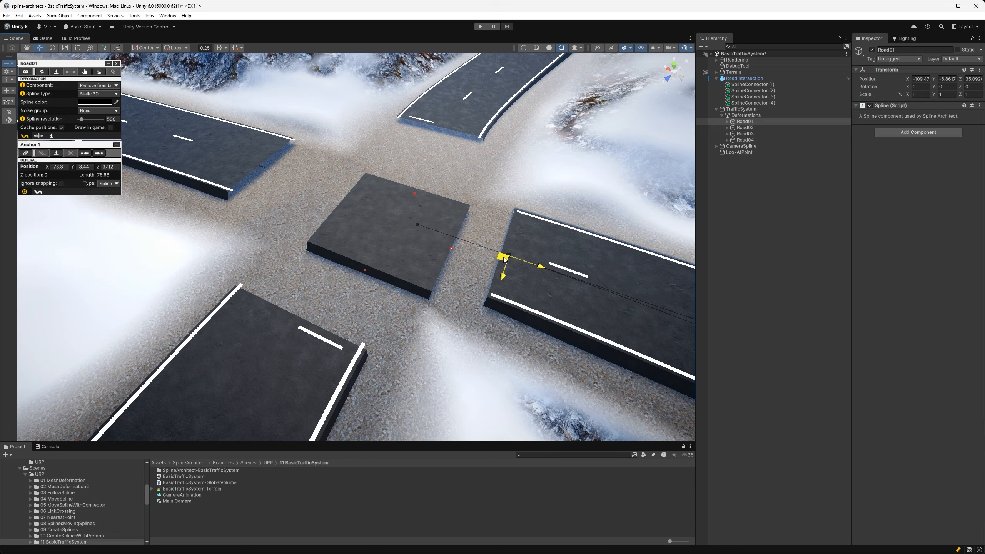
left_click_drag(504, 260, 483, 251)
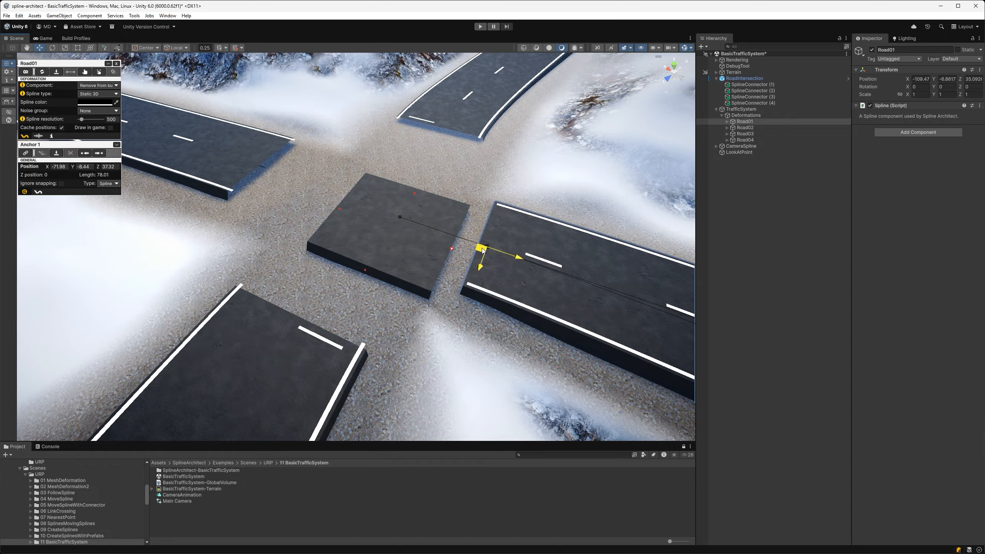
left_click_drag(483, 250, 482, 250)
left_click(26, 155)
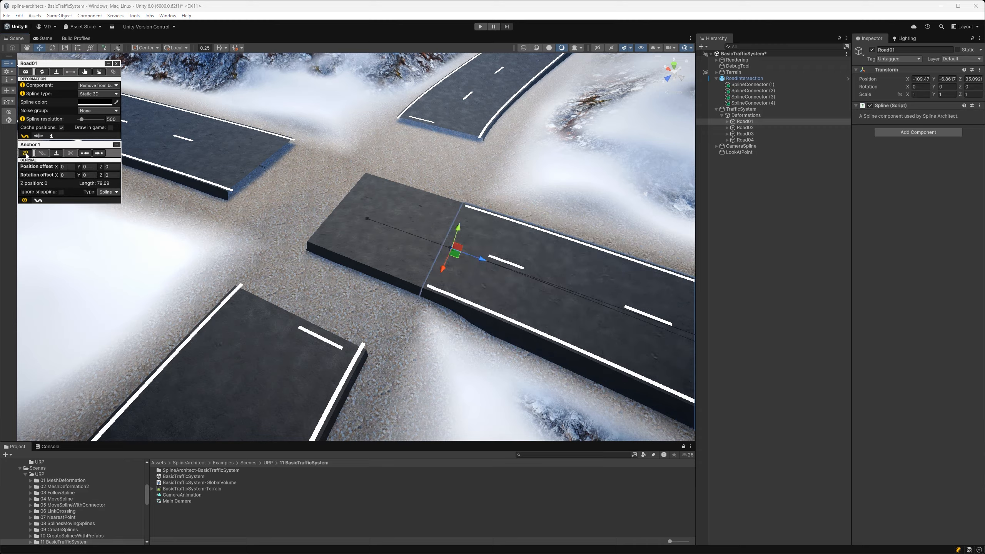
Move Road02's Anchor 1 close to the intersection block and link it to its nearest spline connector
left_click(257, 164)
left_click(264, 168)
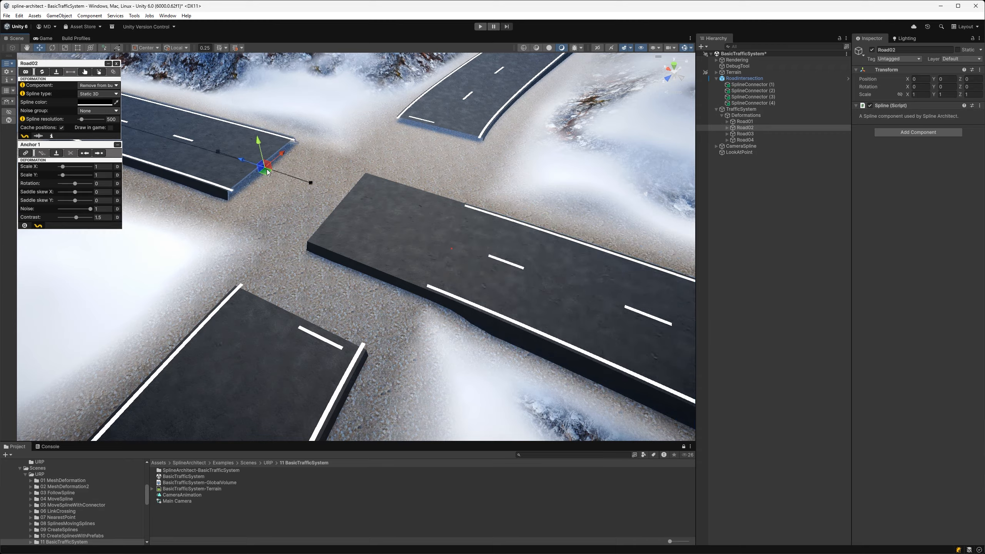
left_click_drag(266, 171, 305, 200)
left_click(26, 153)
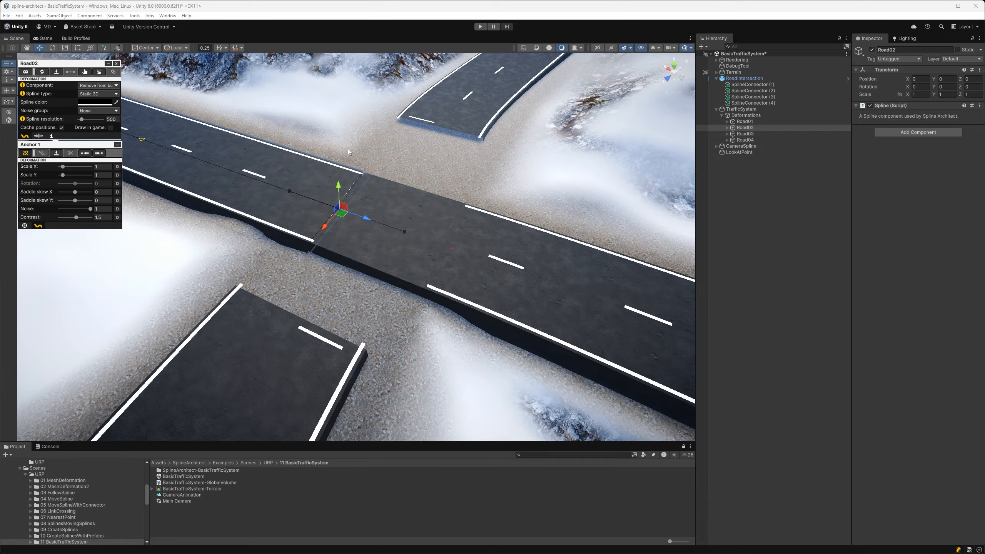
Move Road04's Anchor 1 close to the intersection block and link it to its nearest spline connector
left_click(443, 127)
left_click_drag(437, 136, 419, 182)
left_click(30, 153)
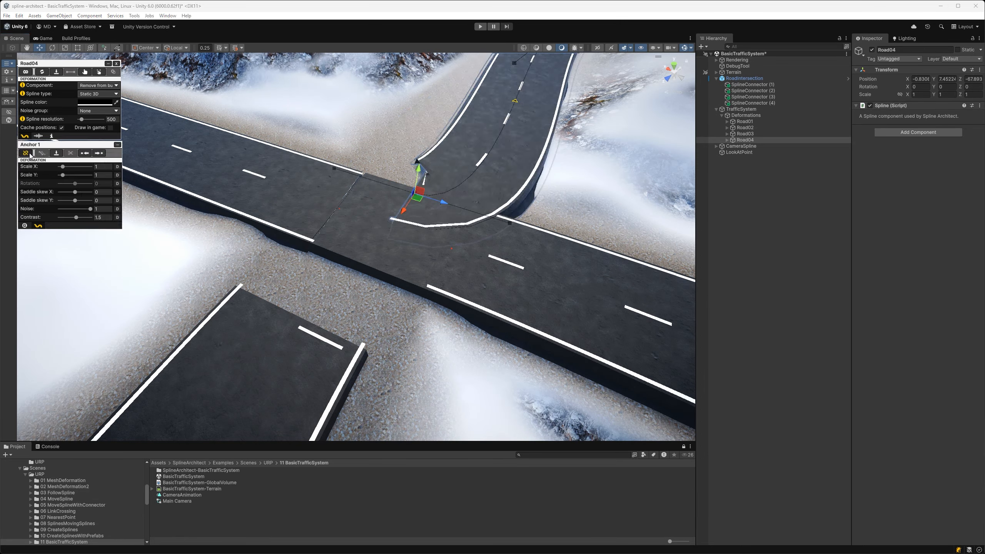
Move Road03's Anchor 1 close to the intersection block and link it to its nearest spline connector
left_click(285, 340)
left_click(294, 325)
left_click_drag(295, 329, 347, 294)
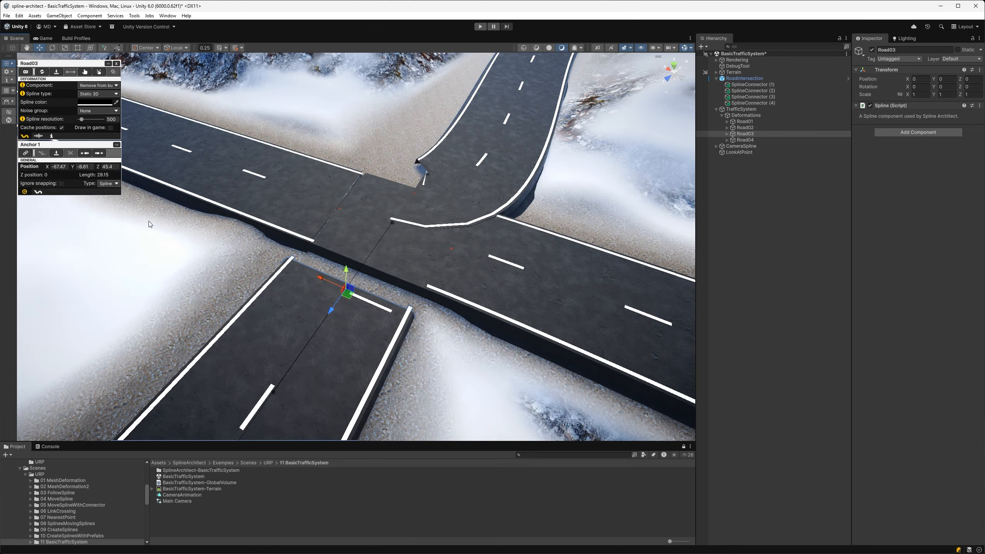
left_click(26, 153)
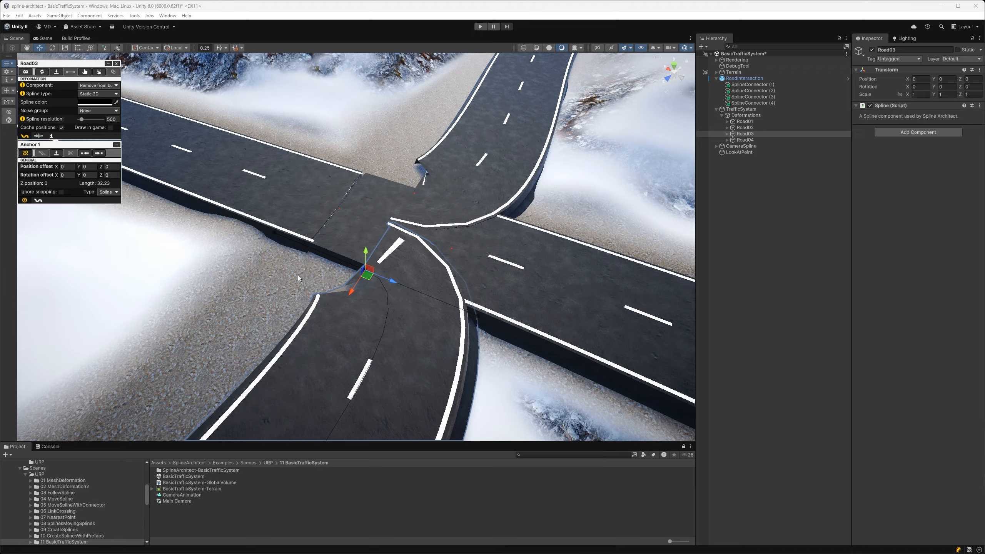
Rotate SplineConnector (1) to exactly -90 degrees about Y so Road04 meets the intersection straight
left_click(766, 85)
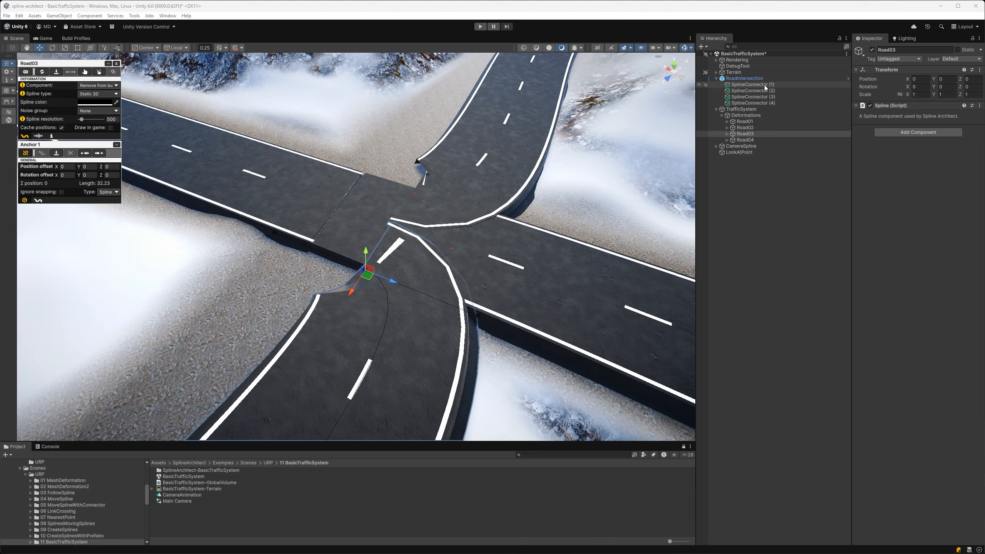
key("e")
left_click_drag(438, 209, 500, 219)
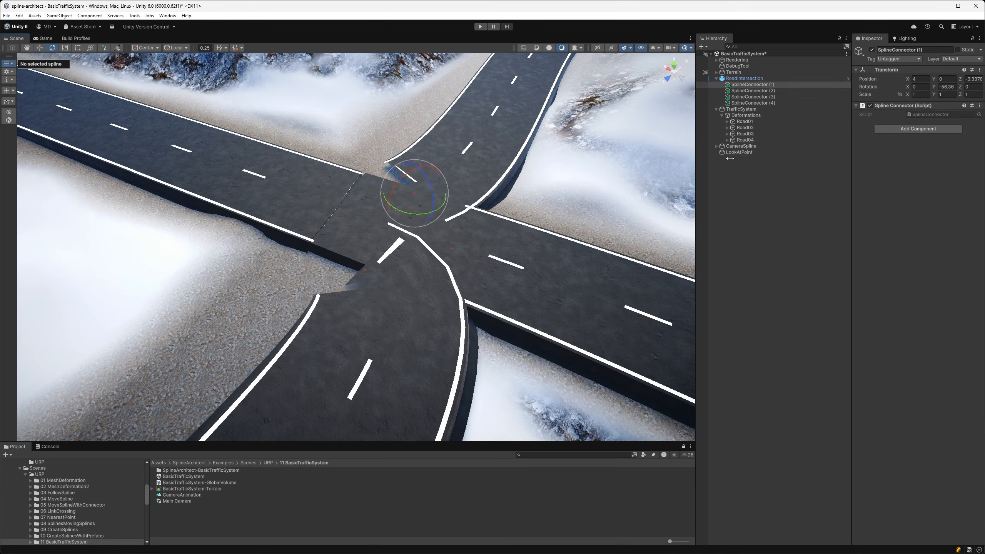
left_click(946, 87)
type("0")
key("Return")
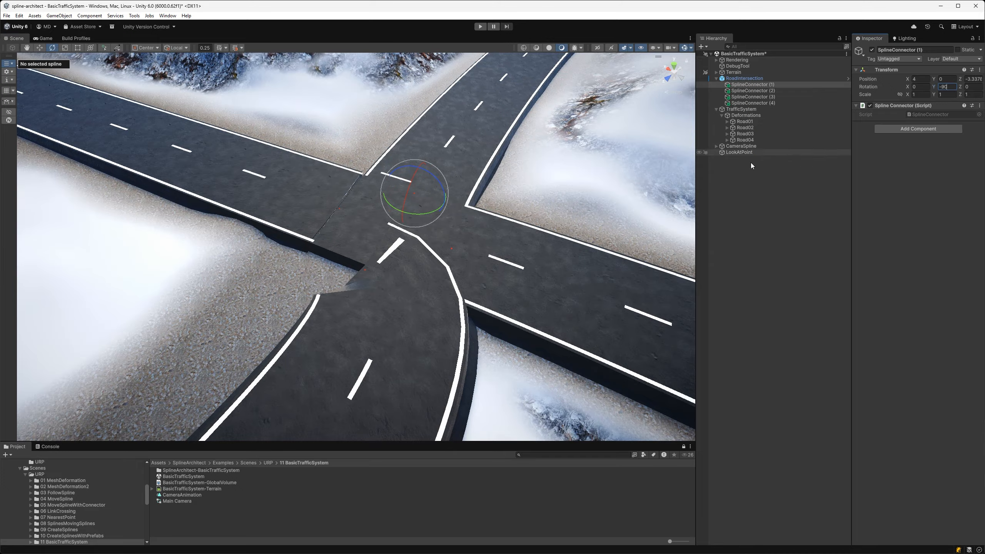
Rotate SplineConnector (2) to exactly 90 degrees about Y so Road03 meets the intersection straight
left_click(796, 91)
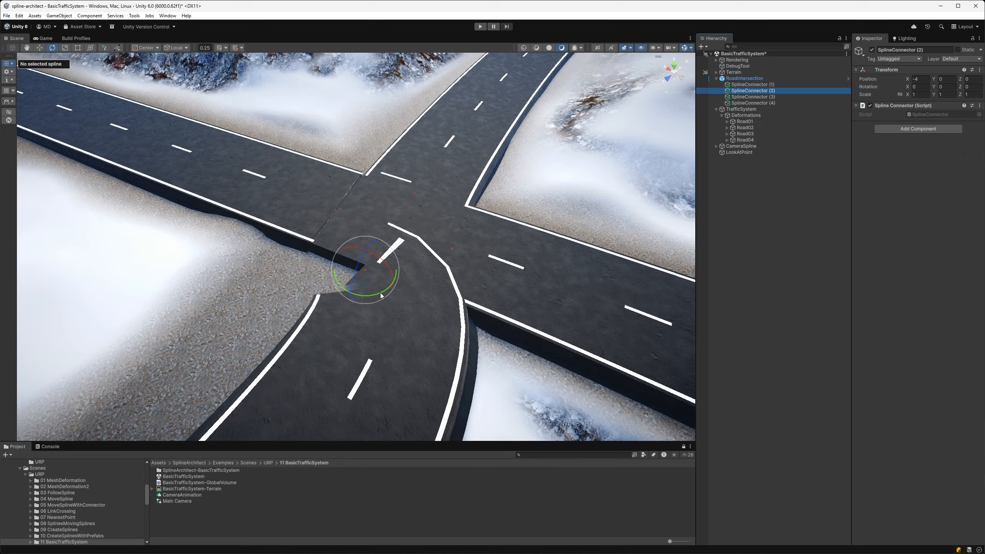
left_click_drag(381, 293, 299, 310)
left_click(945, 88)
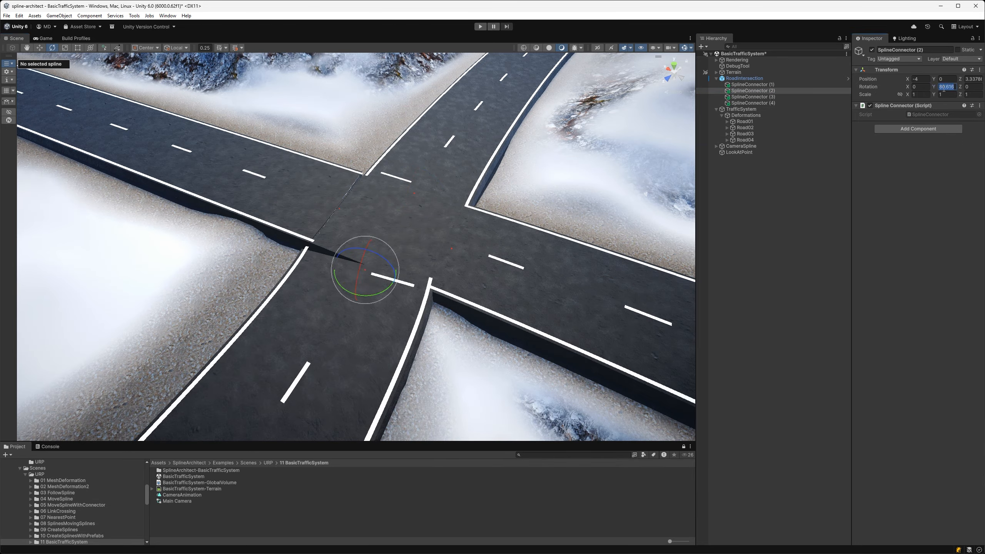
type("90")
key("Return")
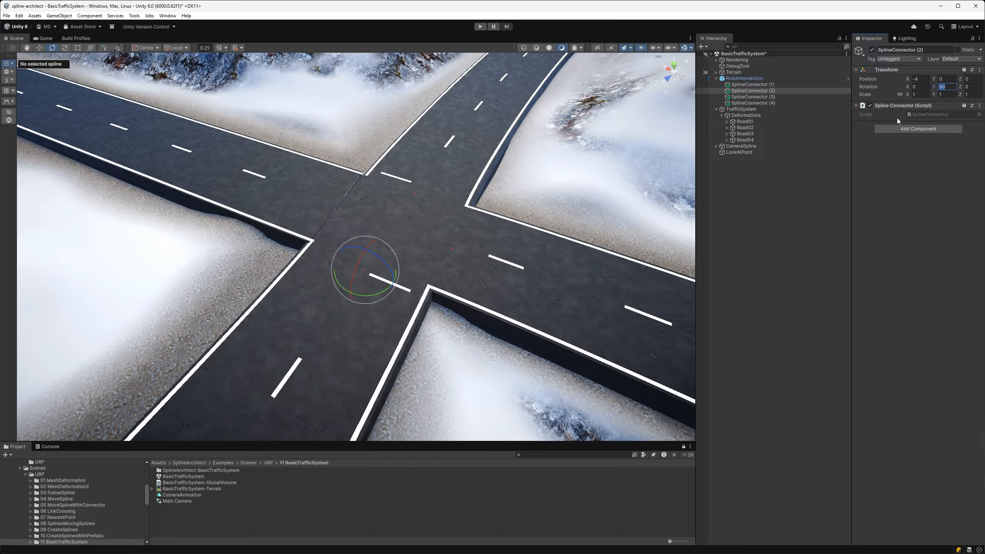
Rotate SplineConnector (3) to exactly 180 degrees about Y to align it with Road02
left_click(784, 98)
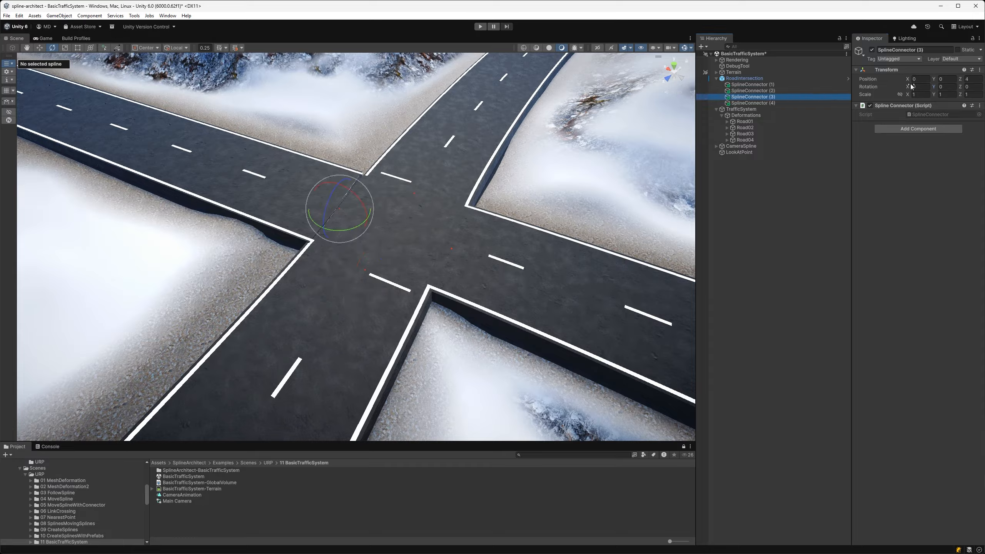
left_click_drag(342, 230, 149, 243)
left_click(946, 86)
type("1")
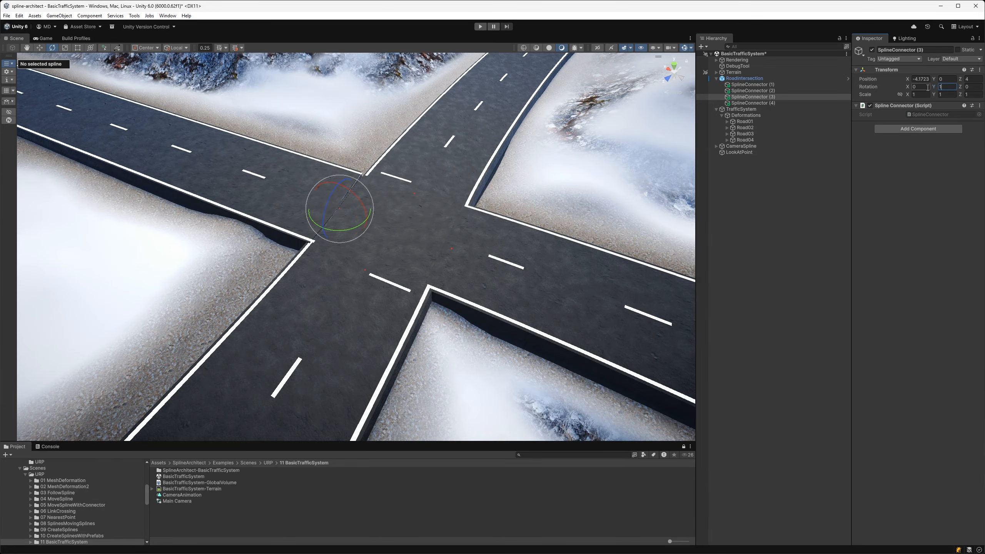
type("80")
left_click(793, 103)
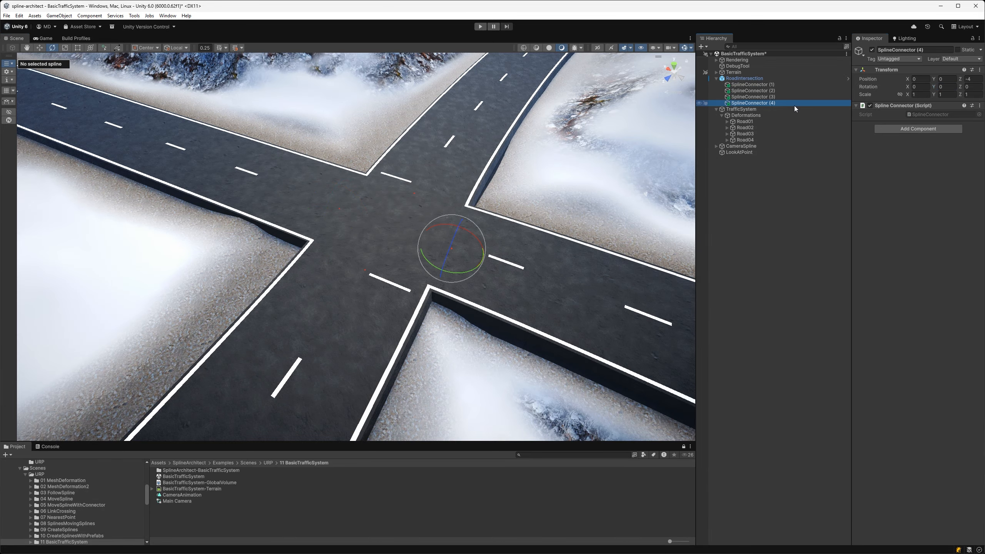
mouse_move(469, 273)
left_mouse_down()
mouse_move(448, 275)
mouse_move(460, 274)
left_mouse_up()
key("ctrl+z")
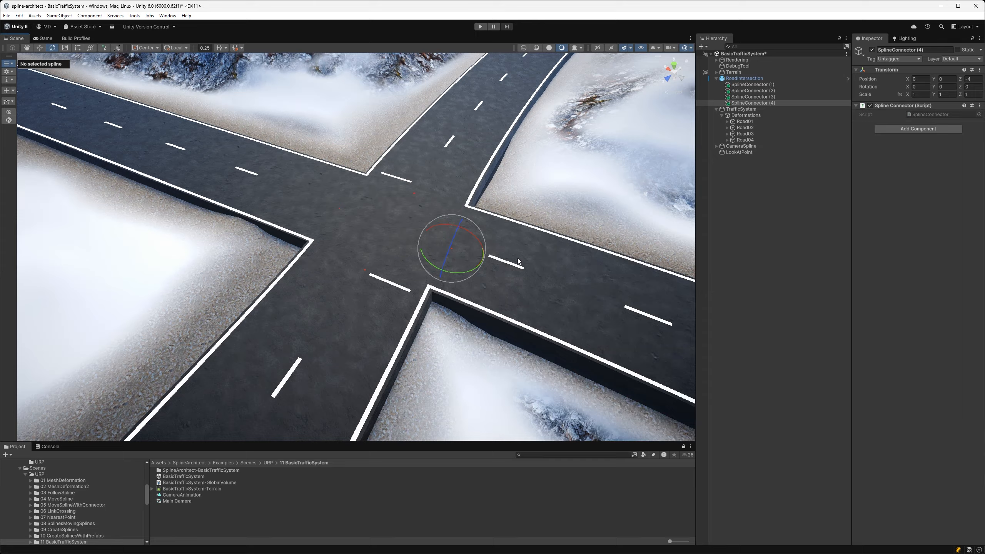
Raise and shift the RoadIntersection block so that the four linked roads follow it
key("w")
left_click(395, 206)
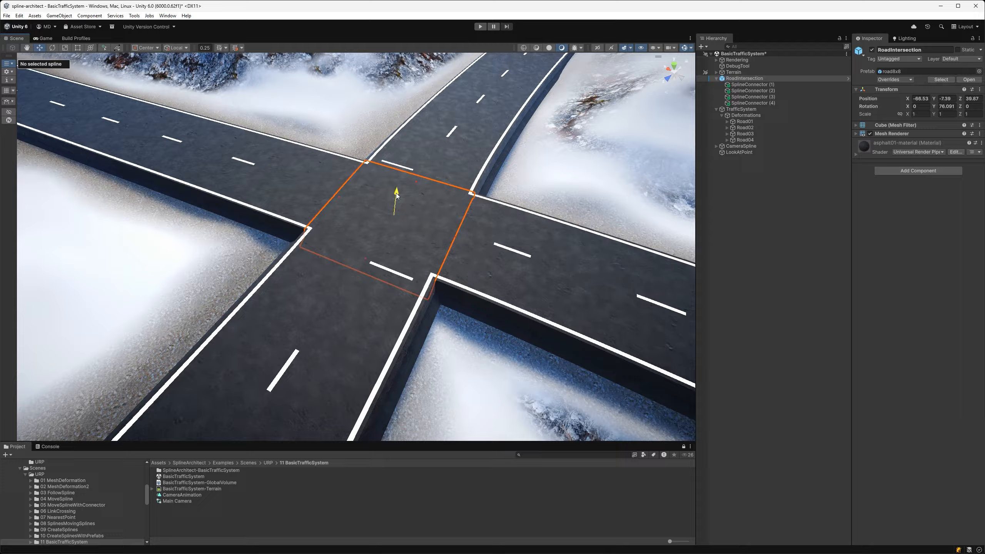
left_click_drag(396, 195, 379, 216)
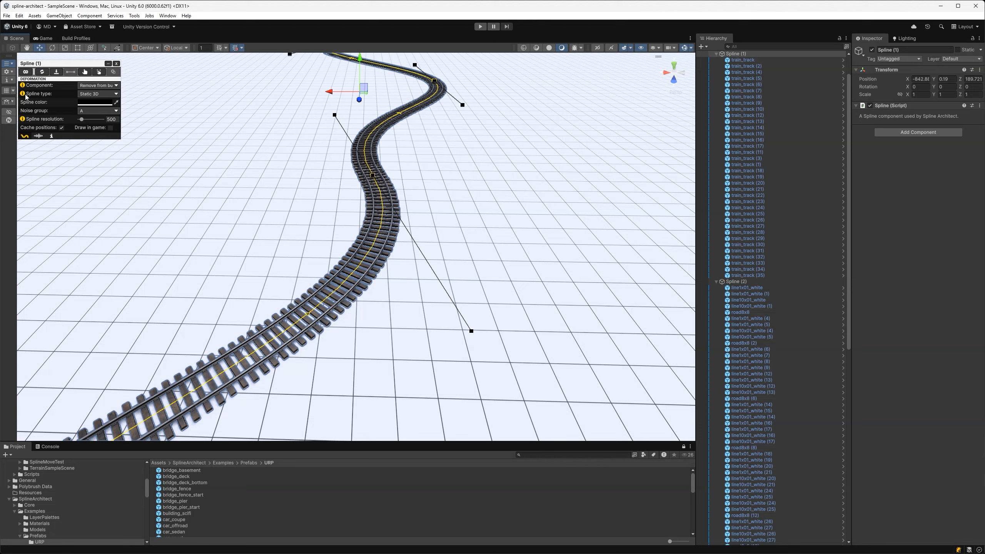
Open the spline type choices for Spline (1), and move Anchor 2 of Spline (2) sideways to bend its road
left_click(93, 95)
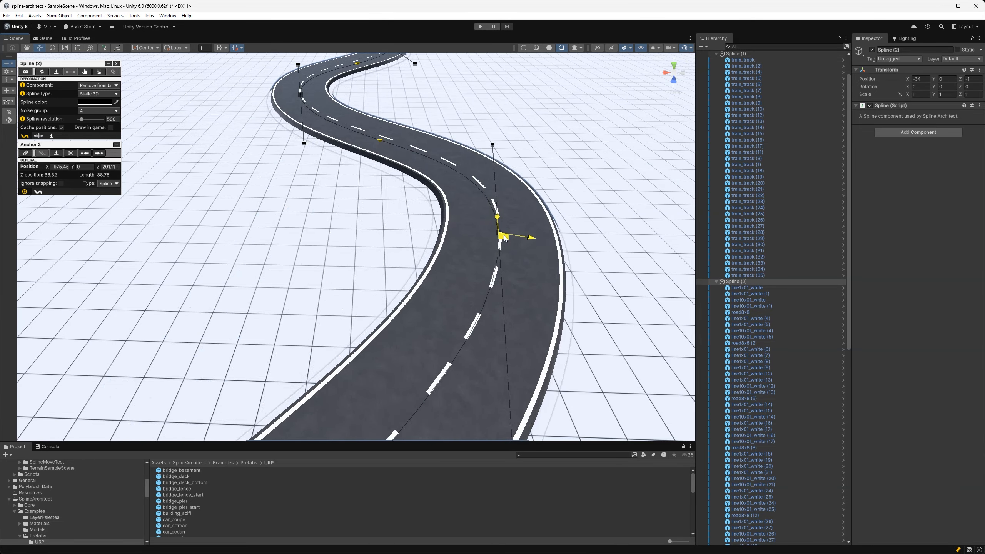
left_click_drag(504, 238, 456, 238)
Change the spline type of the looping Spline (3) to Dynamic
left_click(99, 94)
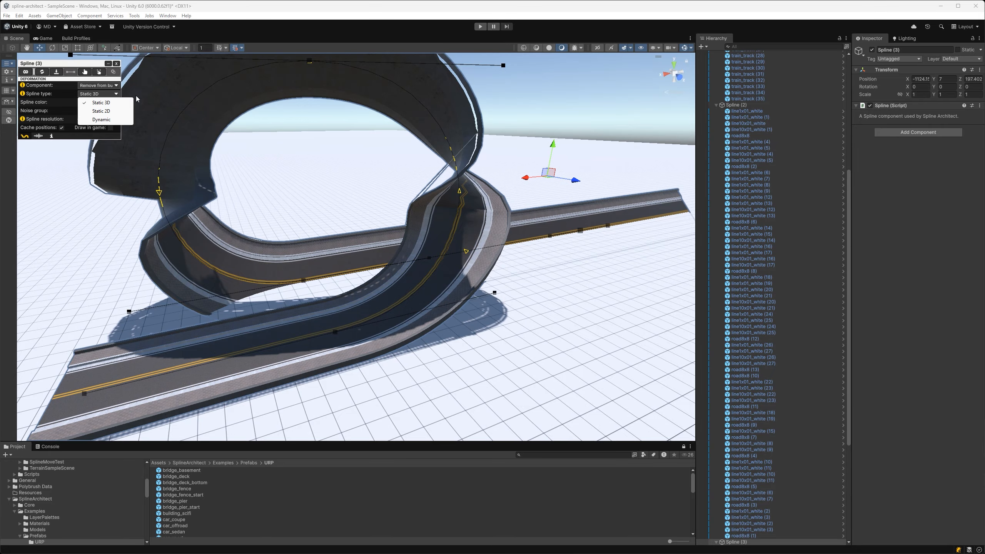
left_click(102, 119)
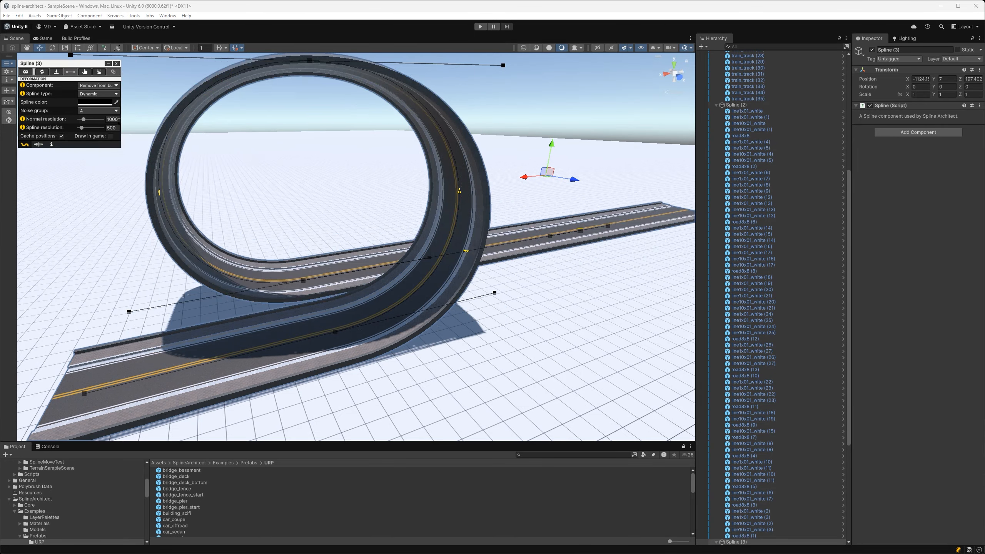
left_click(264, 112)
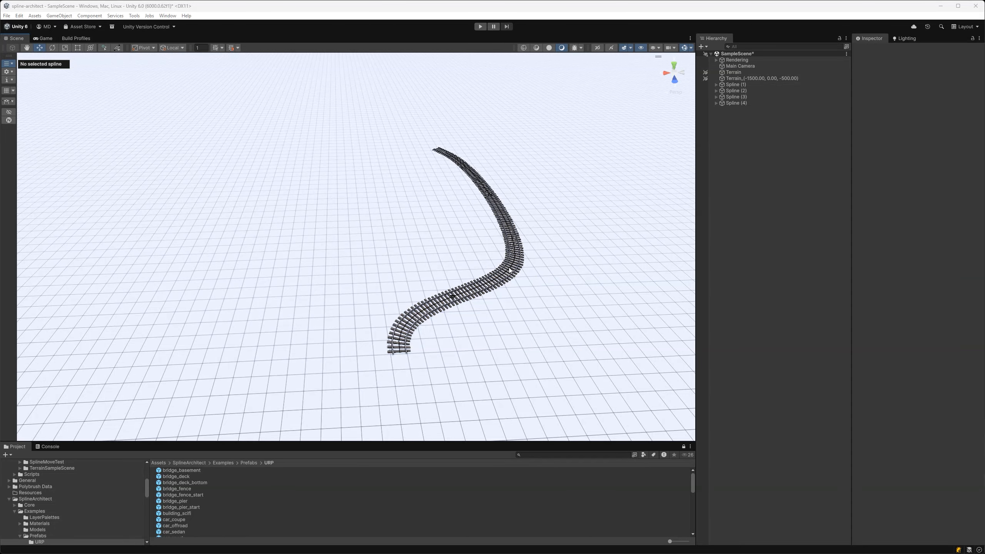
Select the train track Spline (4) and try rotating and stretching it about its distant pivot
left_click(509, 270)
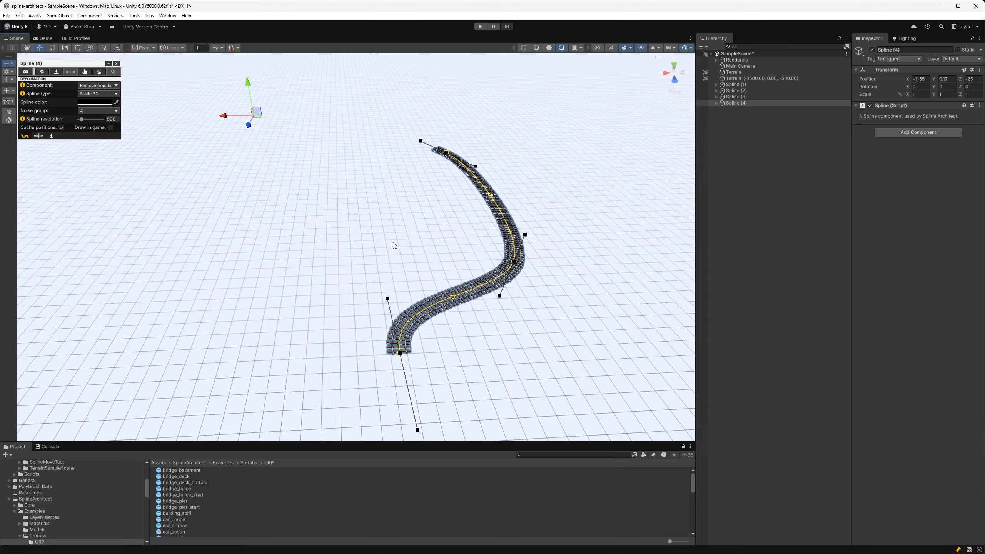
key("e")
mouse_move(268, 125)
left_mouse_down()
mouse_move(288, 122)
mouse_move(238, 121)
mouse_move(200, 136)
mouse_move(312, 122)
mouse_move(217, 144)
mouse_move(265, 140)
left_mouse_up()
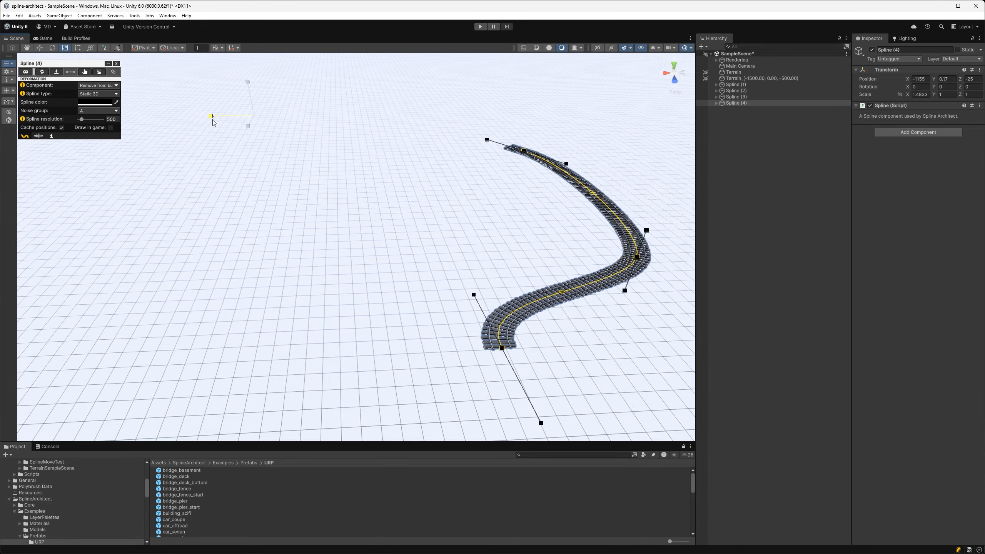
key("w")
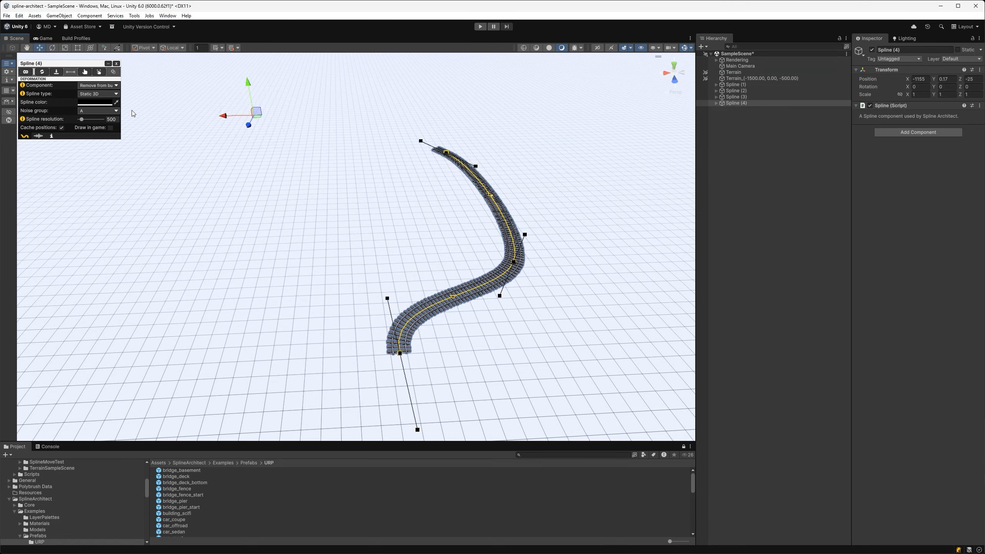
Center Spline (4)'s pivot on the track and move the spline to about X -1186, Z 37.6
left_click(86, 73)
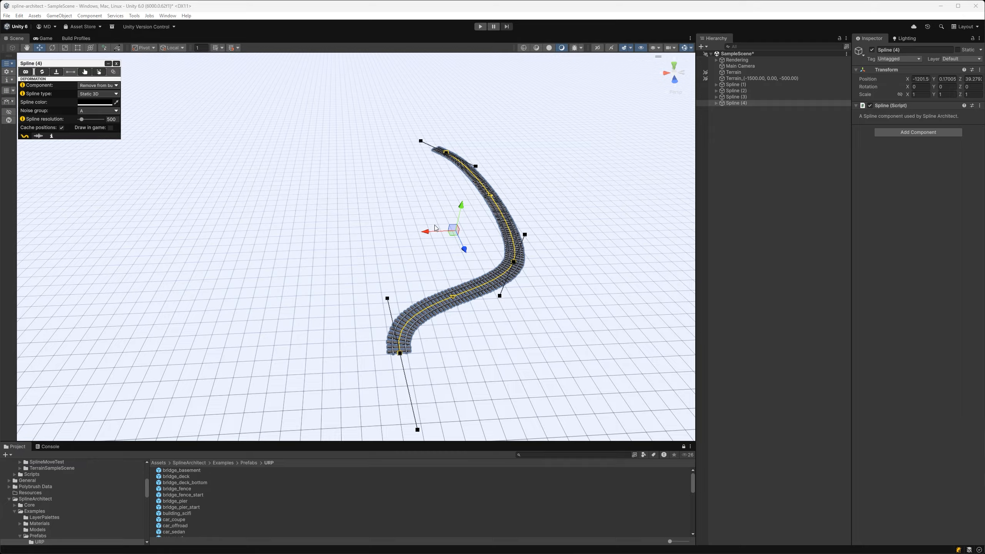
left_click_drag(452, 231, 327, 243)
key("e")
key("ctrl+z")
key("r")
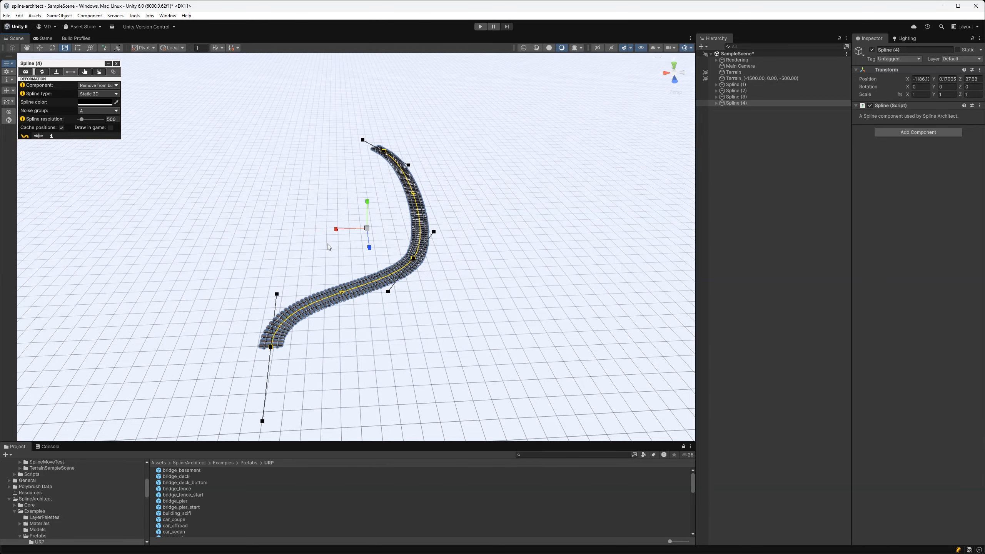